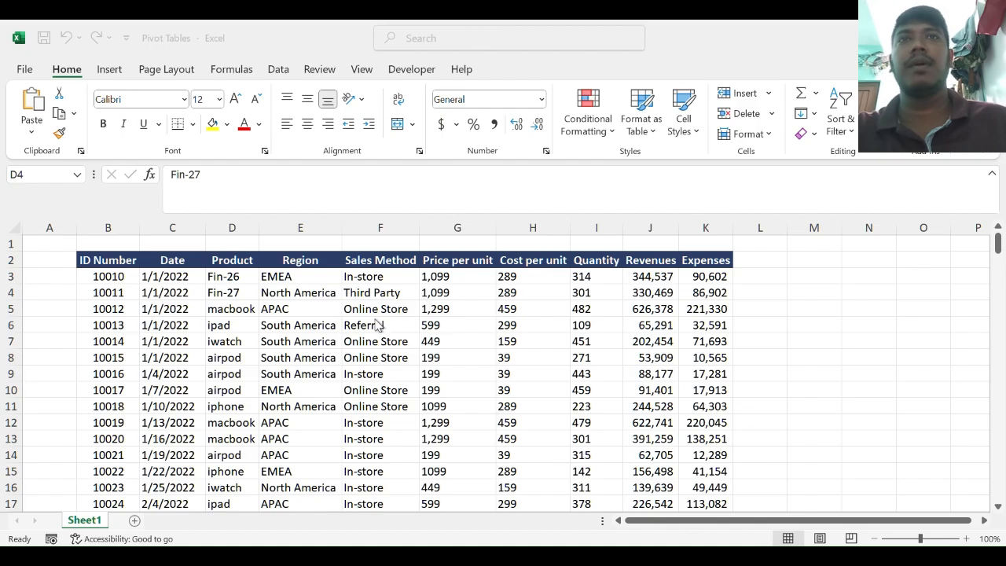
- Look through the sales records on Sheet1, from the first rows to the later 2022 entries and back
scroll(378, 331, "down", 20)
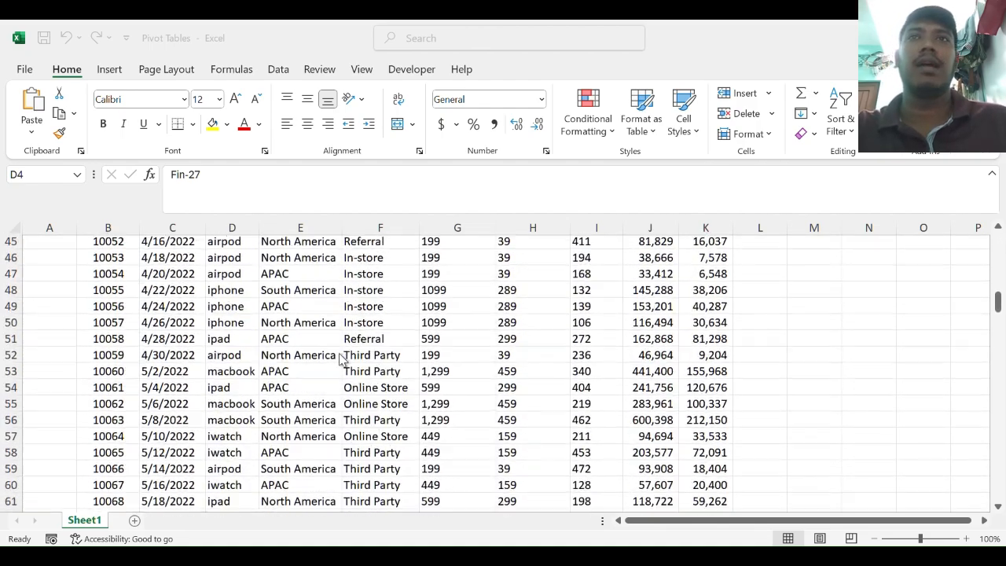
scroll(415, 359, "down", 18)
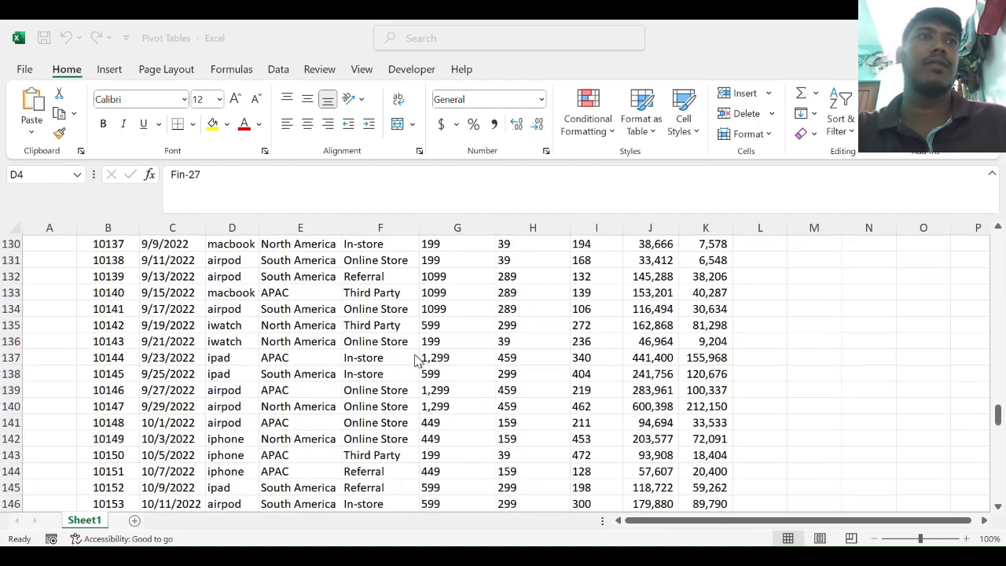
scroll(421, 360, "up", 5)
scroll(420, 360, "up", 16)
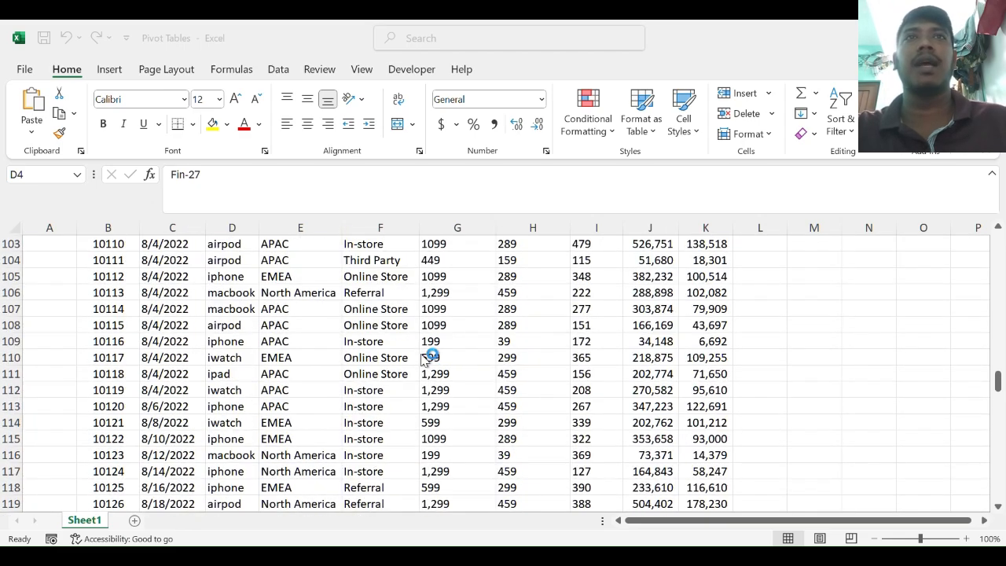
scroll(404, 358, "up", 16)
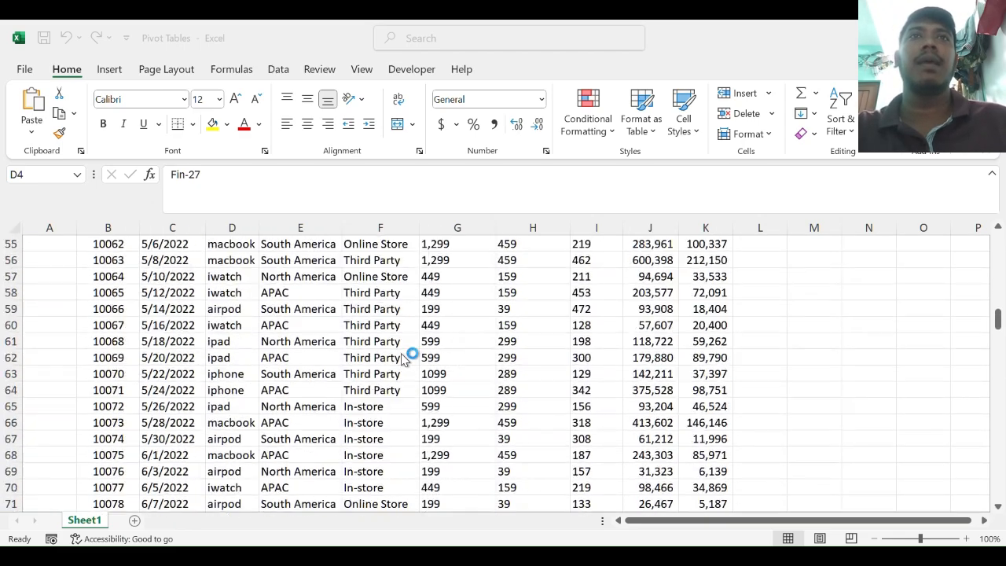
scroll(403, 357, "up", 12)
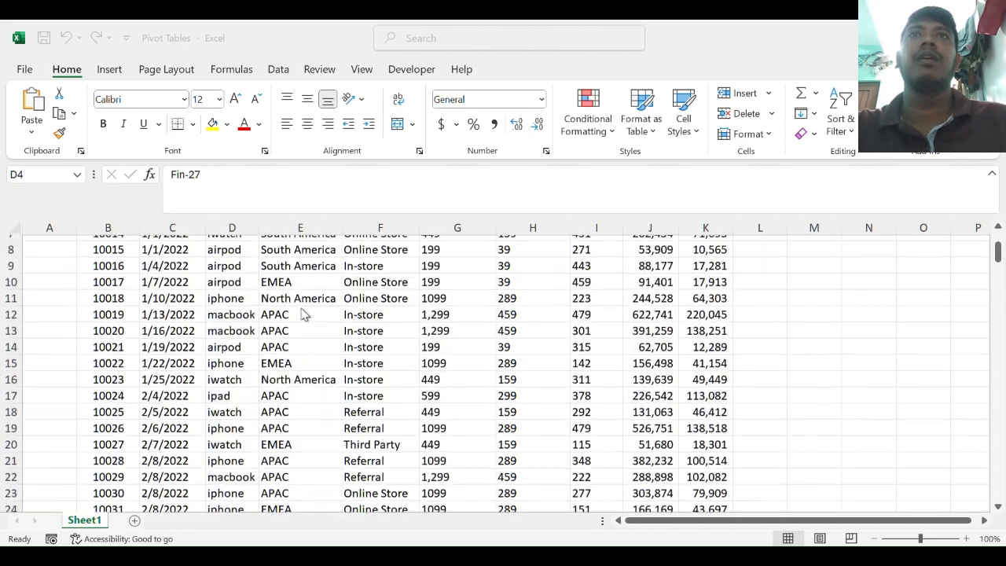
left_click(383, 276)
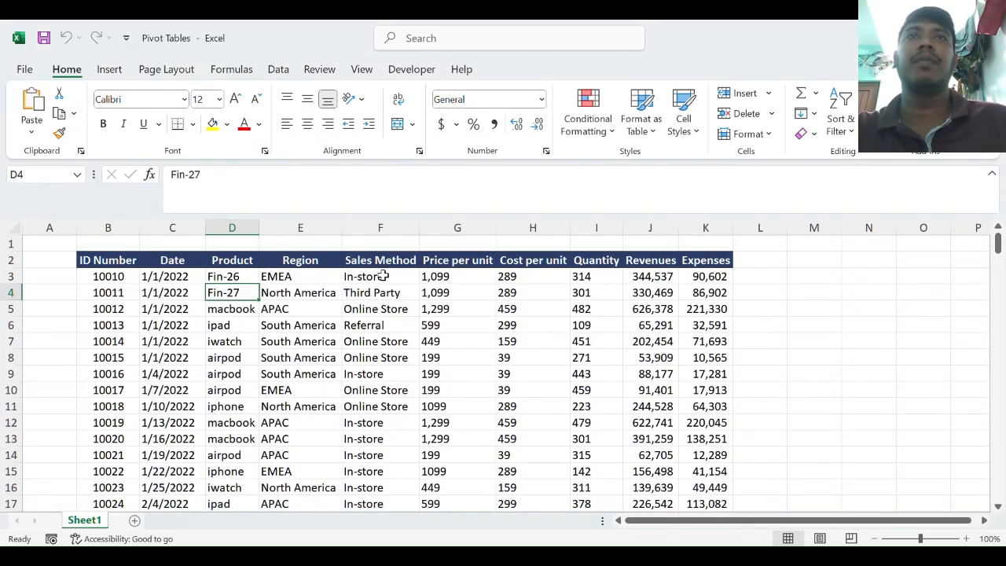
left_click(353, 325)
left_click(257, 391)
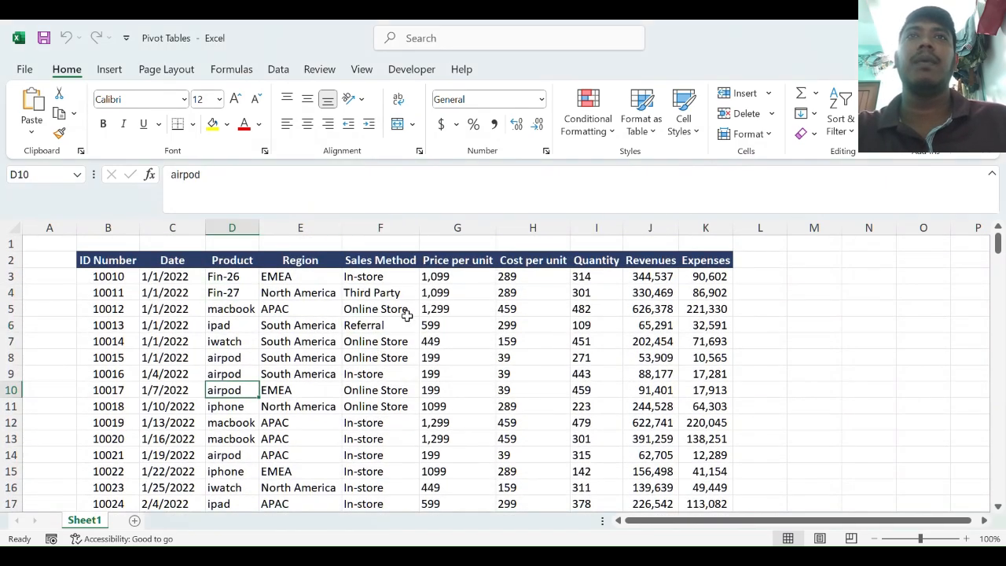
- Create a PivotTable from the sales data range Sheet1!$B$2:$K$201 on a new worksheet
left_click(374, 308)
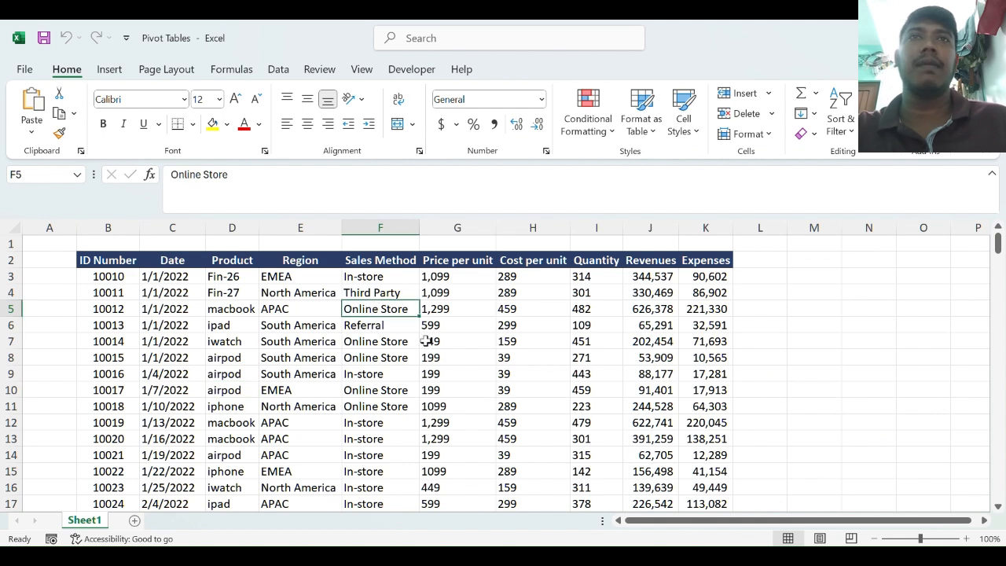
left_click(379, 342)
left_click(372, 309)
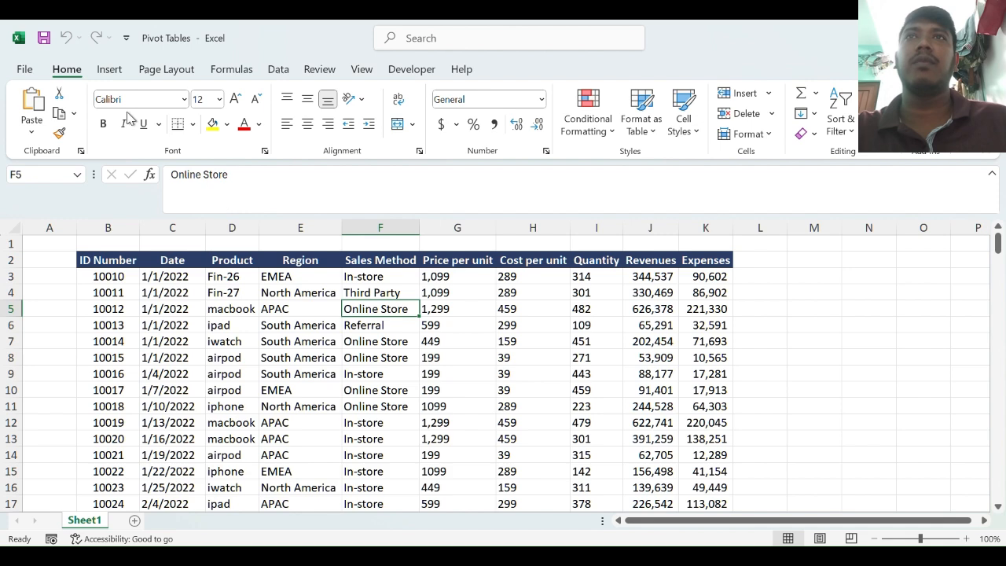
left_click(111, 71)
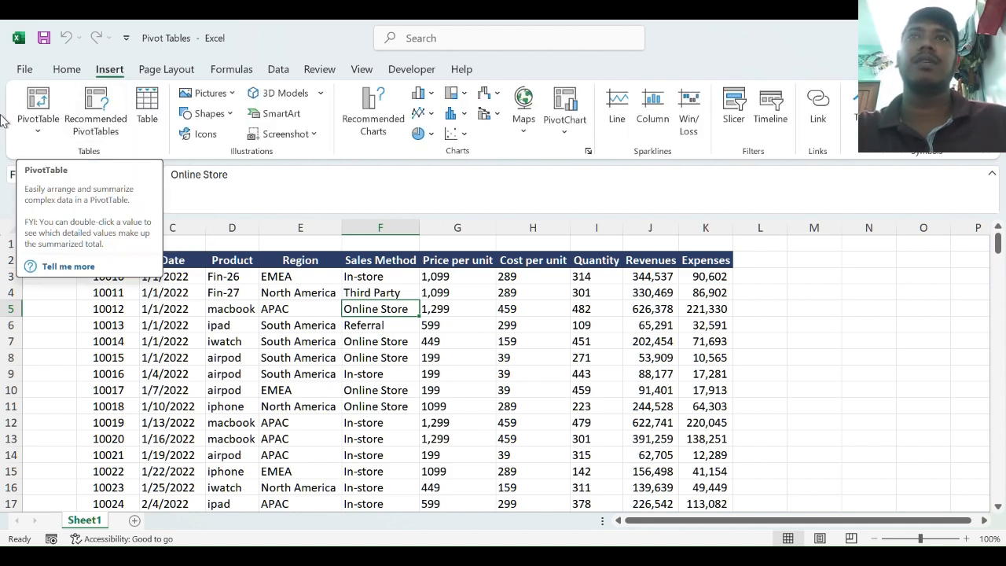
left_click(31, 110)
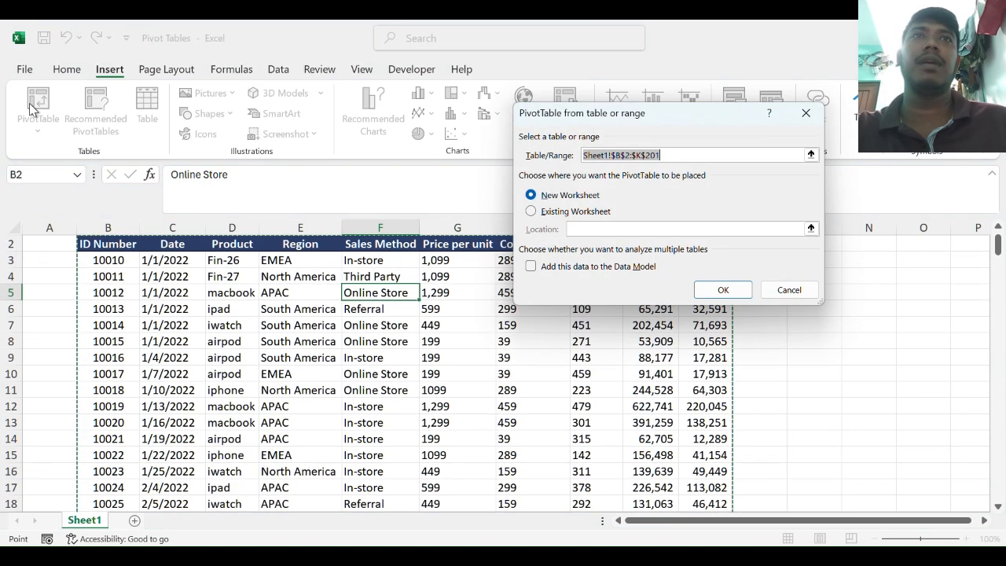
left_click(702, 289)
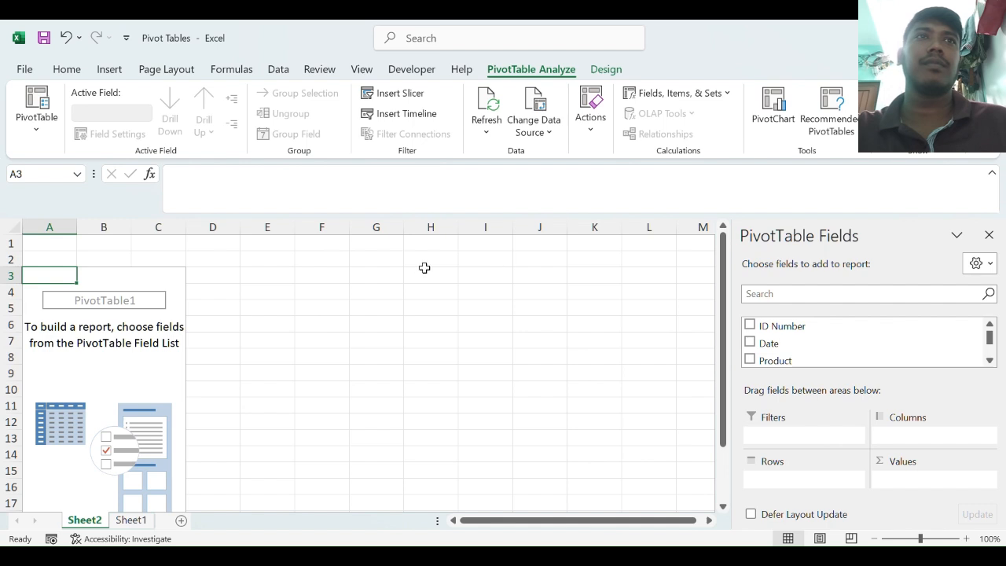
- Add the Revenues field to the PivotTable as a summed value
scroll(221, 290, "down", 2)
scroll(287, 346, "up", 1)
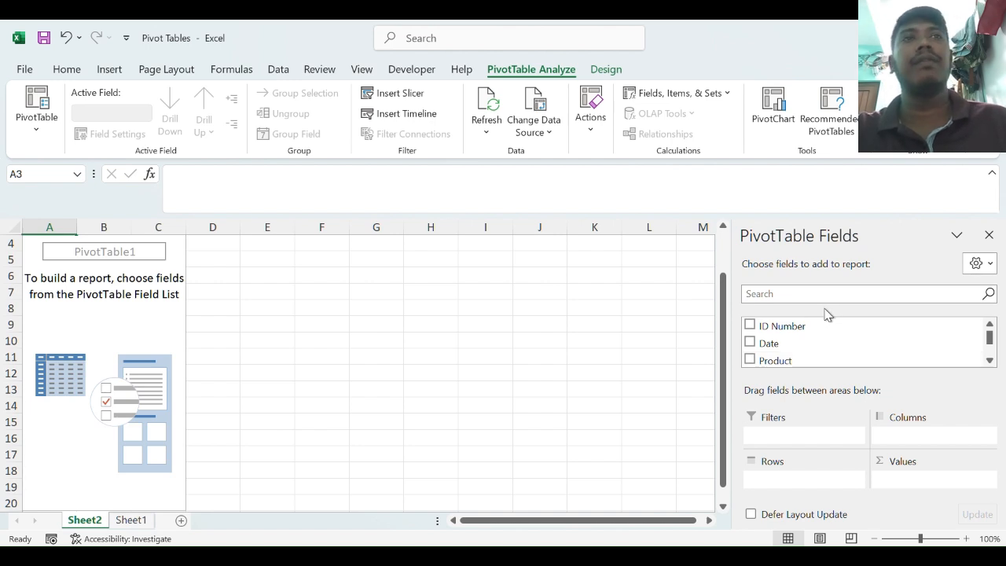
scroll(863, 333, "down", 5)
scroll(952, 350, "up", 3)
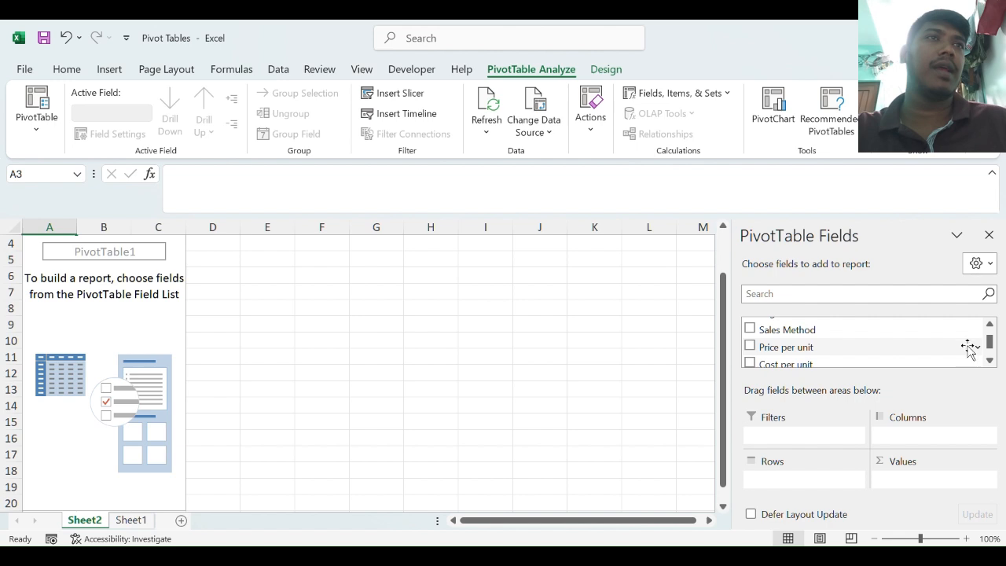
scroll(829, 342, "down", 2)
scroll(798, 348, "up", 5)
scroll(796, 346, "down", 6)
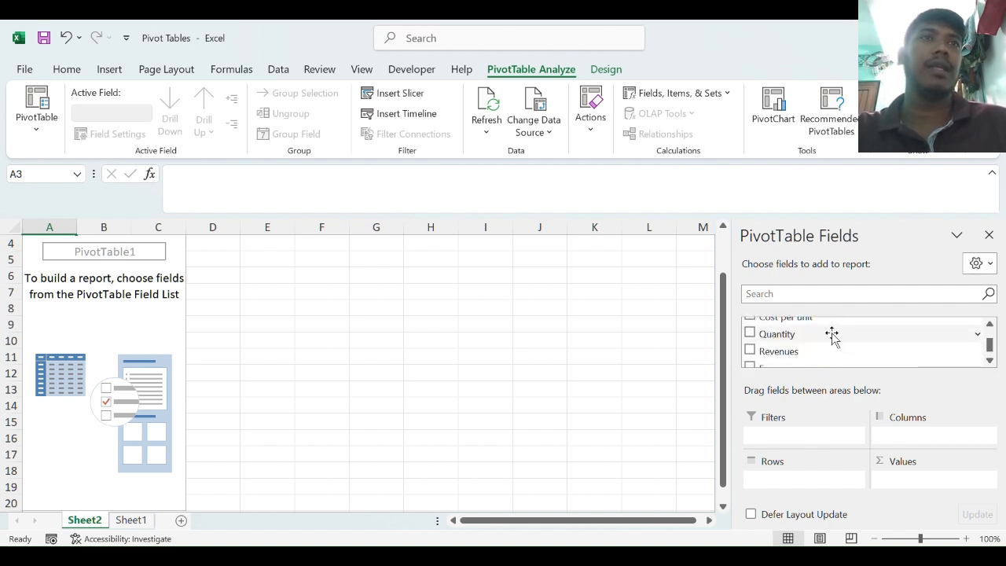
left_click(751, 351)
- Add the Product field to the PivotTable rows to break revenues down by product
scroll(126, 305, "up", 1)
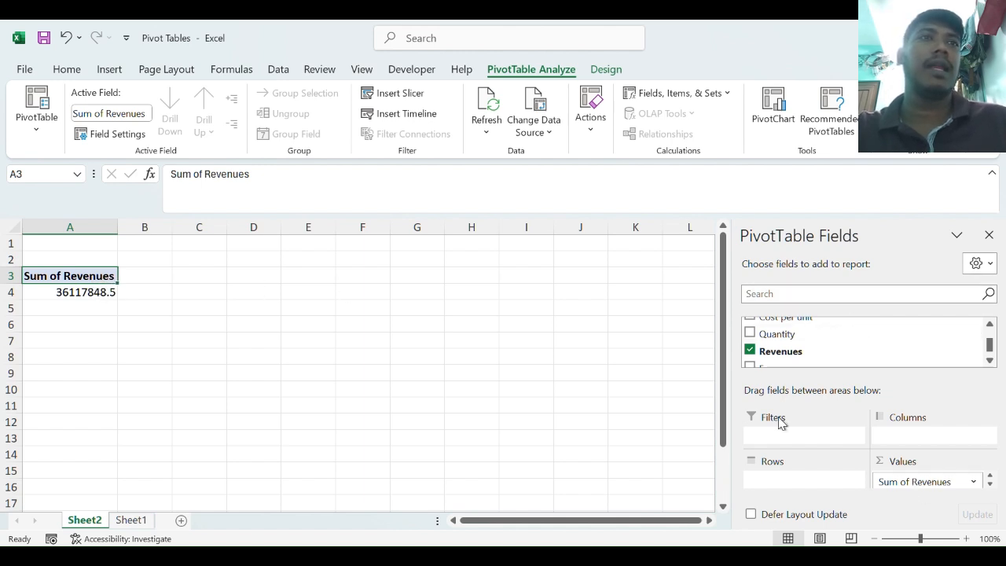
scroll(830, 355, "down", 2)
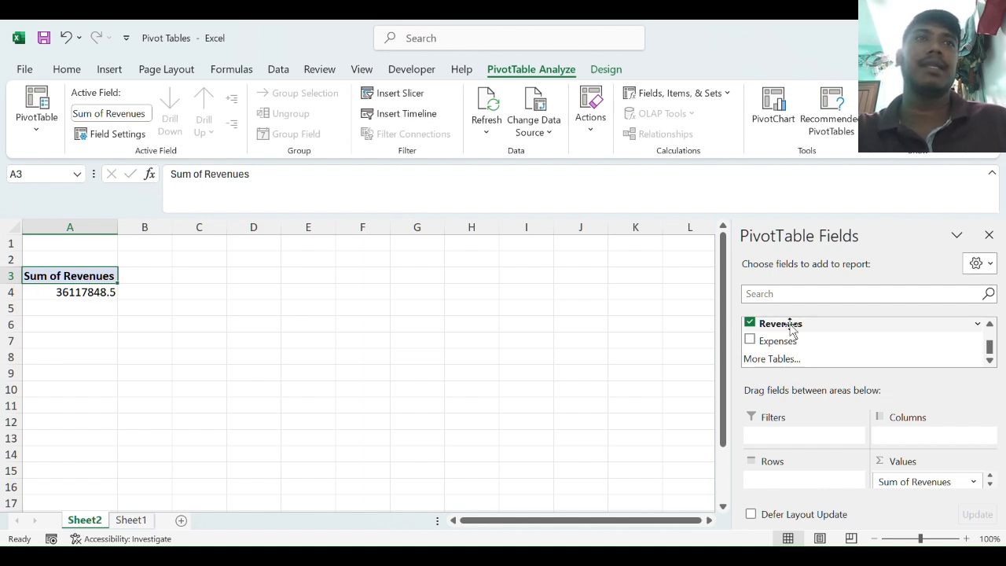
scroll(789, 334, "up", 3)
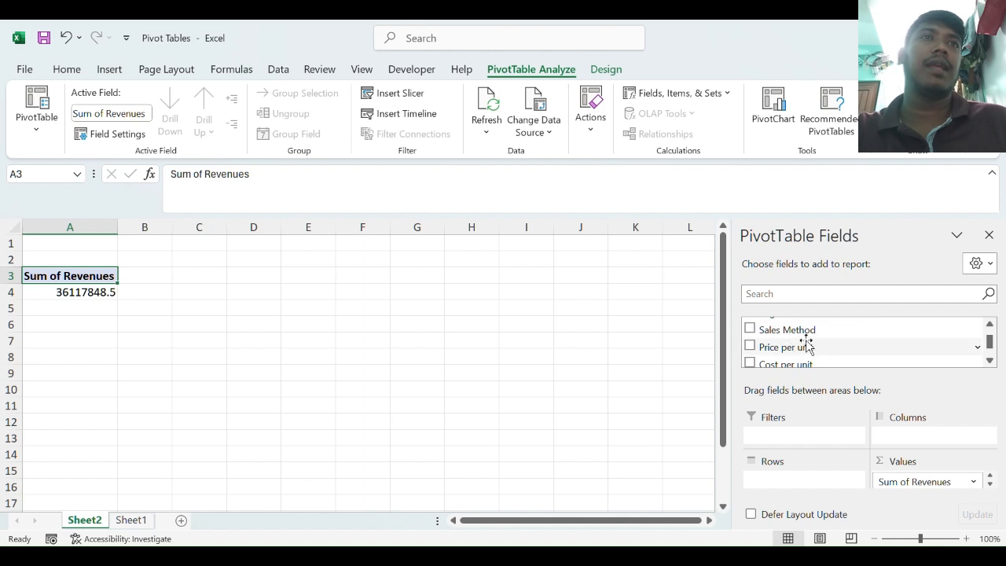
scroll(810, 346, "up", 2)
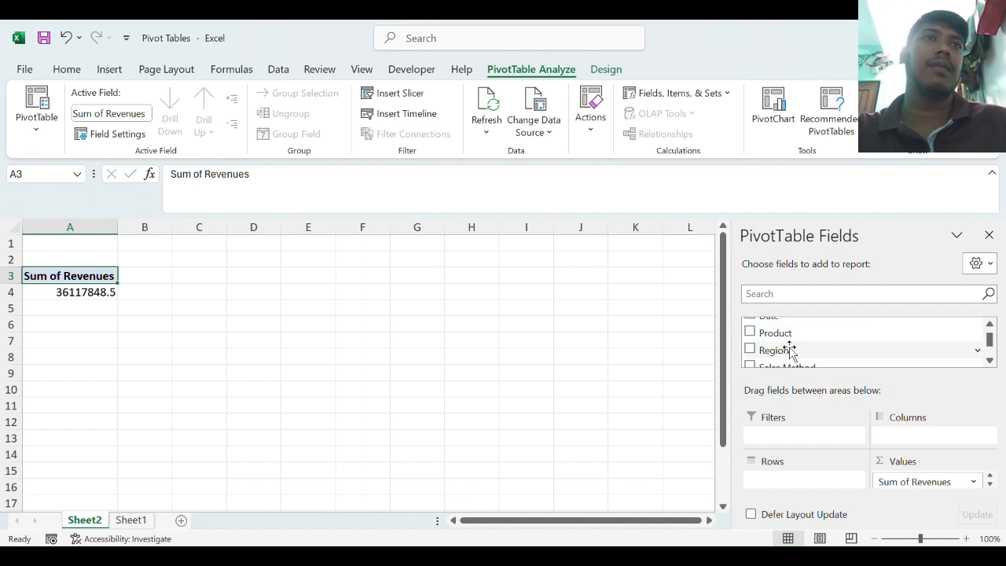
left_click(751, 333)
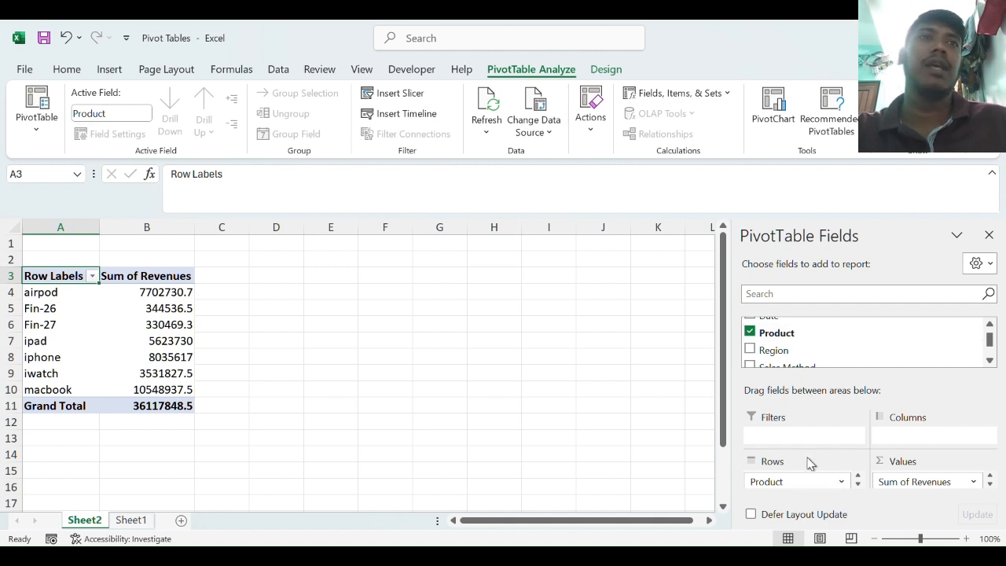
left_click(843, 483)
left_click(843, 483)
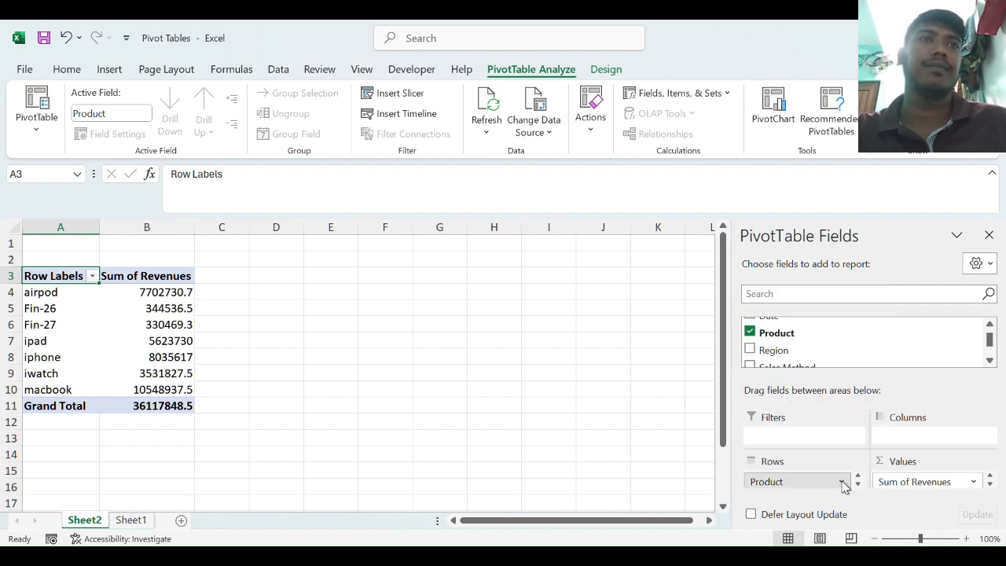
- Add the Expenses field to the PivotTable as a second summed value next to the revenues
scroll(769, 374, "up", 1)
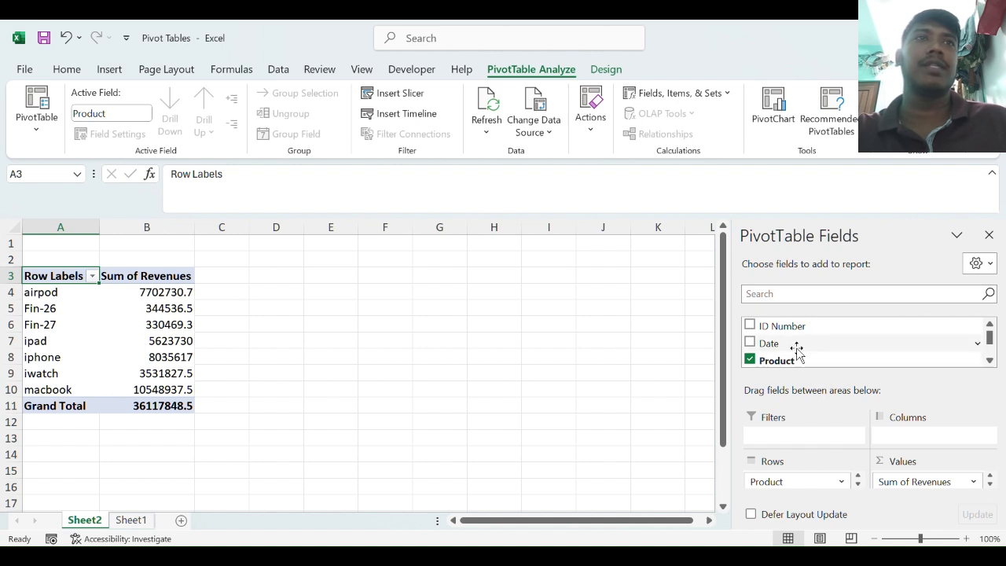
scroll(787, 342, "down", 1)
scroll(565, 319, "down", 1)
scroll(298, 312, "up", 1)
scroll(793, 342, "down", 2)
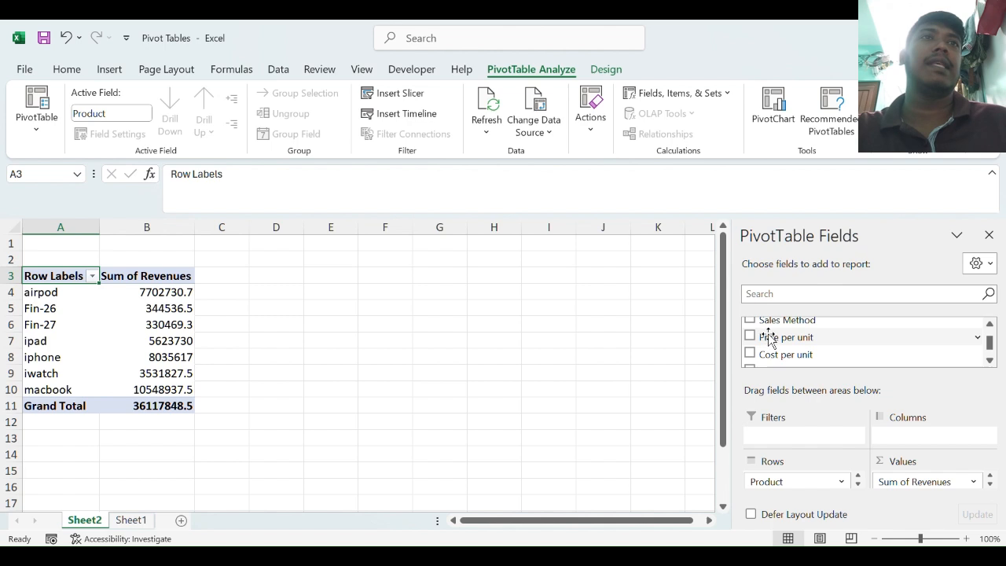
scroll(798, 343, "down", 1)
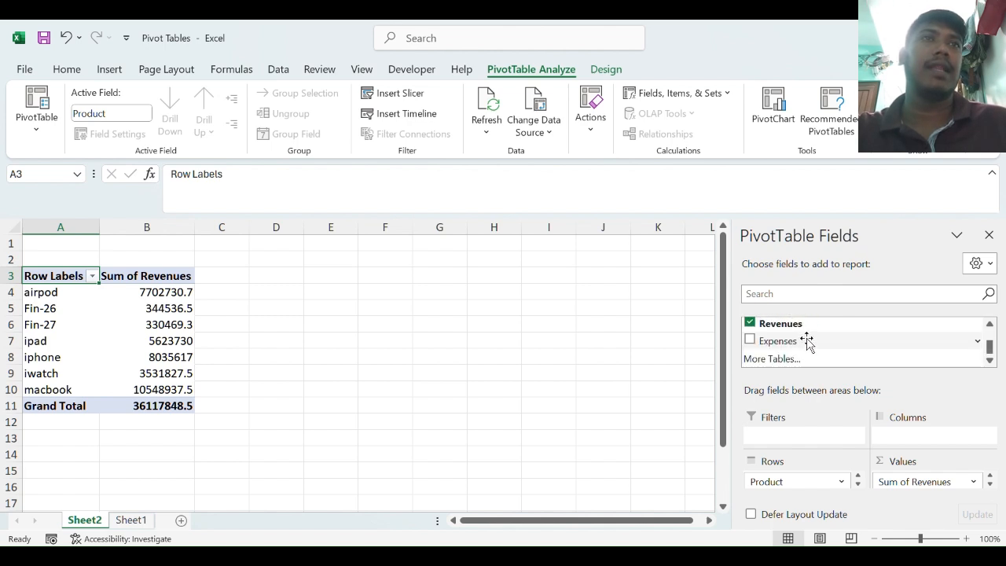
left_click(751, 341)
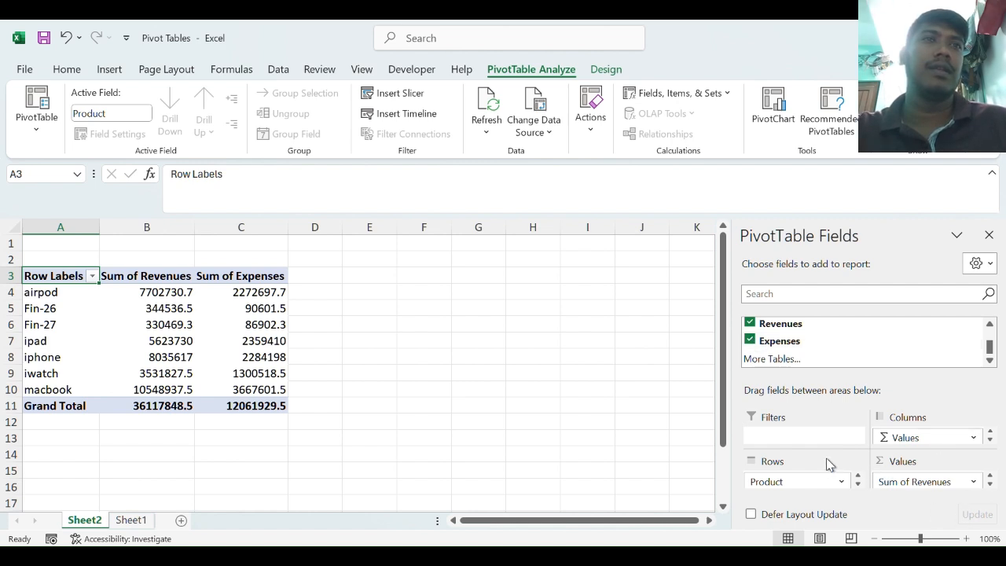
left_click(859, 486)
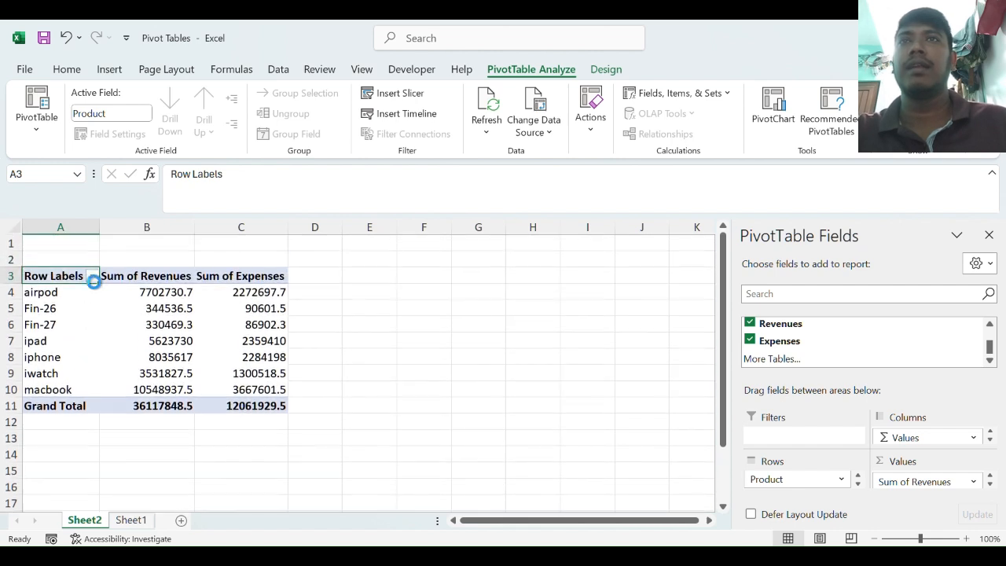
left_click(93, 279)
left_click(412, 334)
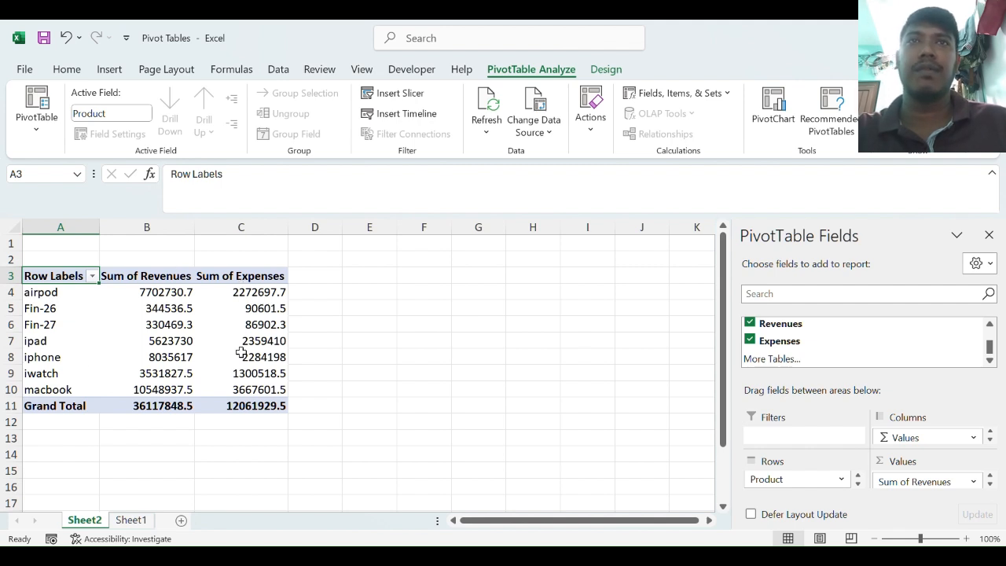
left_click(279, 293)
left_click(270, 314)
left_click(272, 322)
left_click(266, 289)
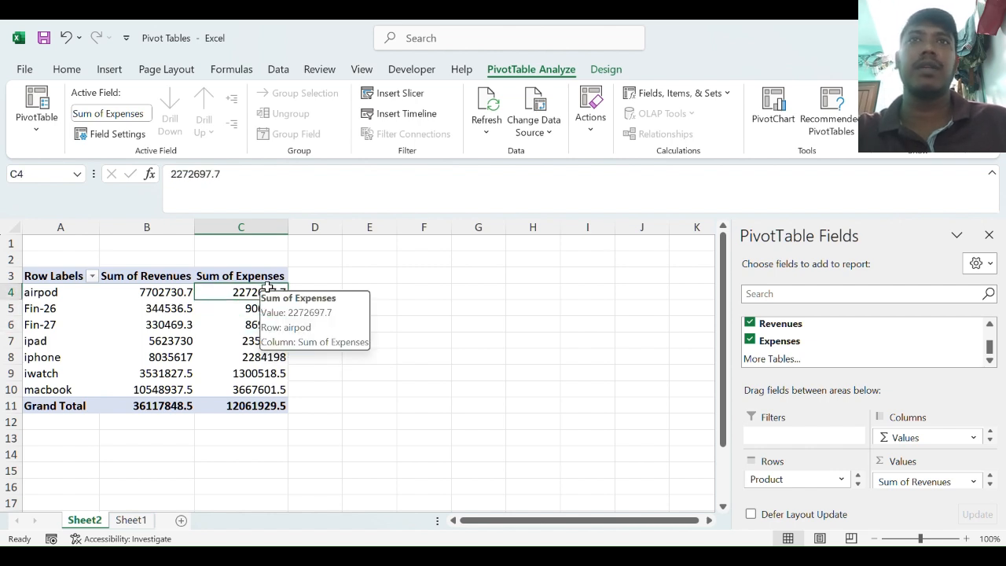
left_click(370, 341)
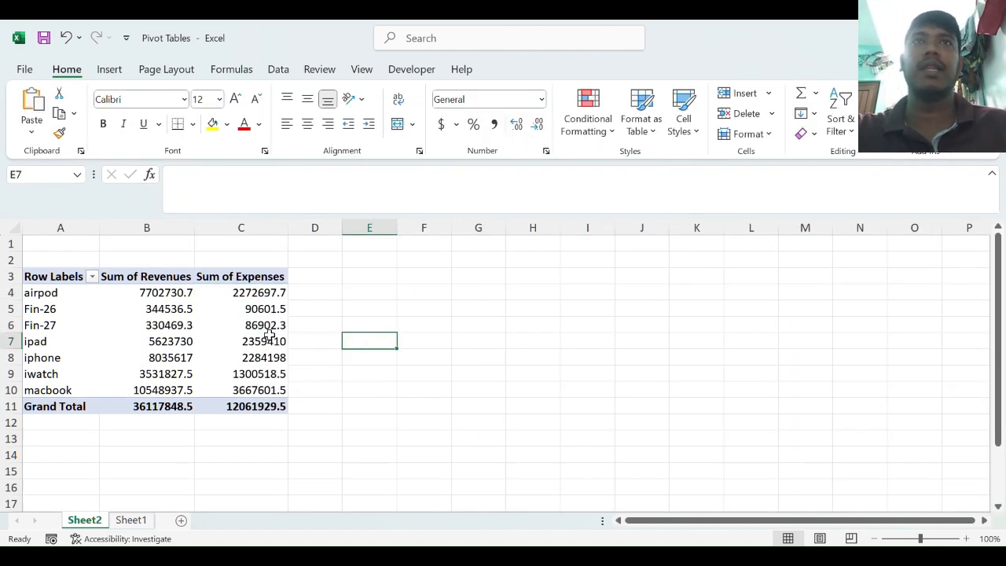
- Summarize the PivotTable's expenses by Average instead of Sum
left_click(265, 324)
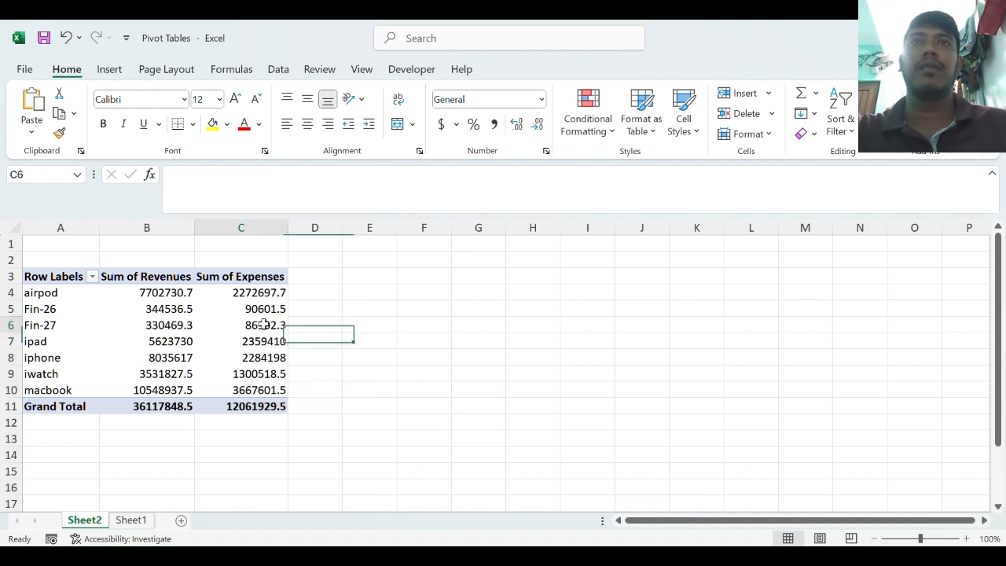
right_click(264, 325)
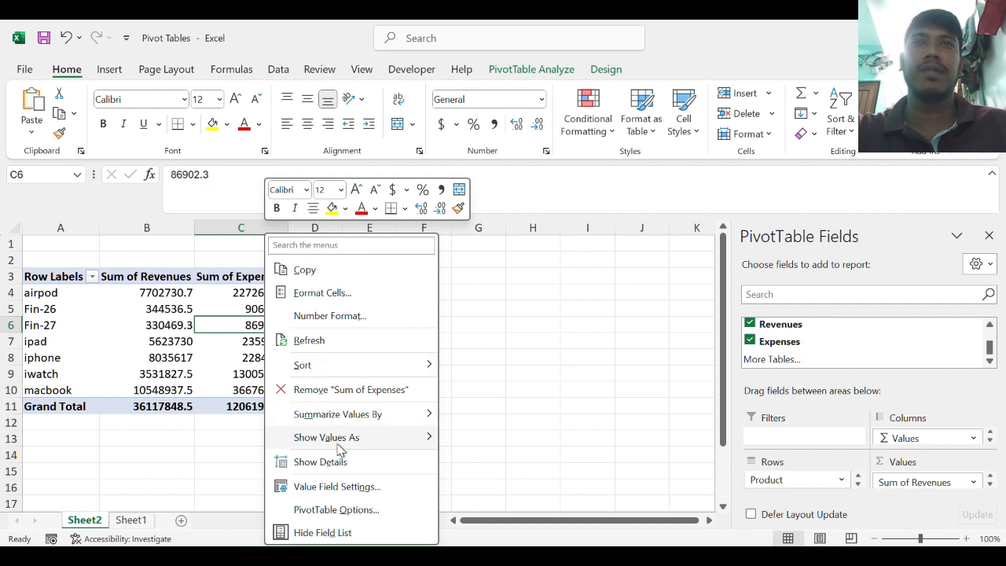
mouse_move(343, 446)
mouse_move(438, 425)
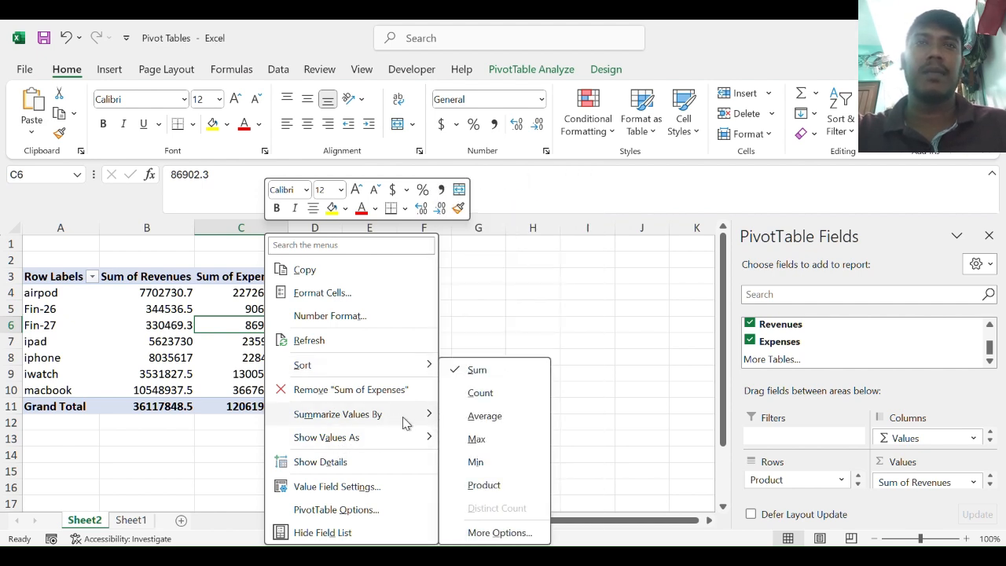
left_click(465, 425)
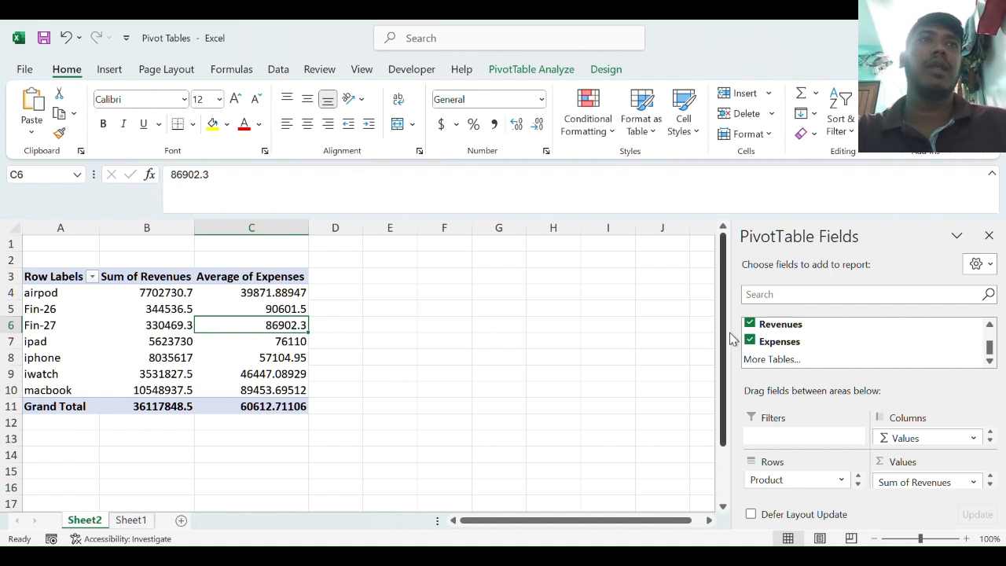
- Add the Region field to the PivotTable rows beneath each product
scroll(806, 356, "up", 5)
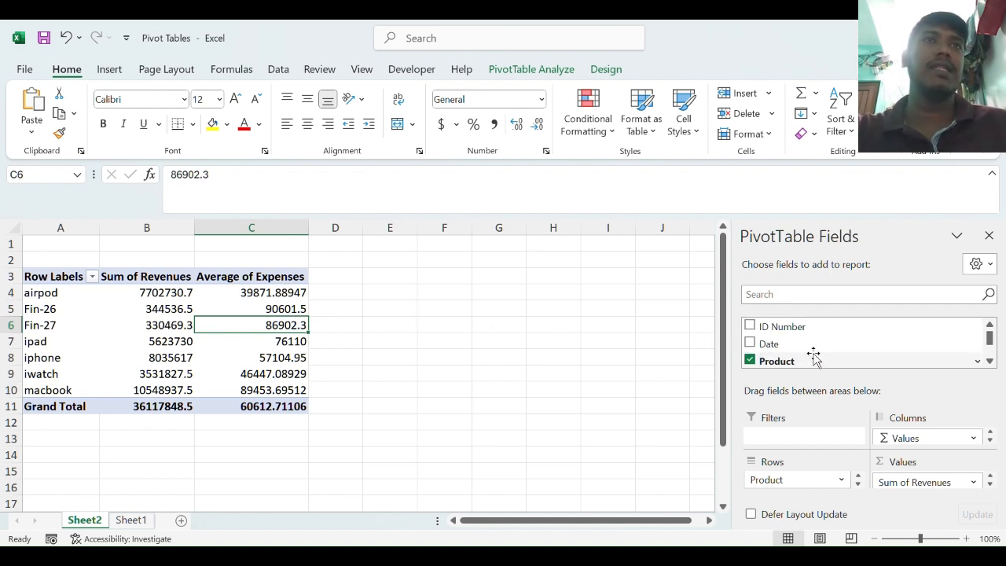
scroll(787, 346, "down", 1)
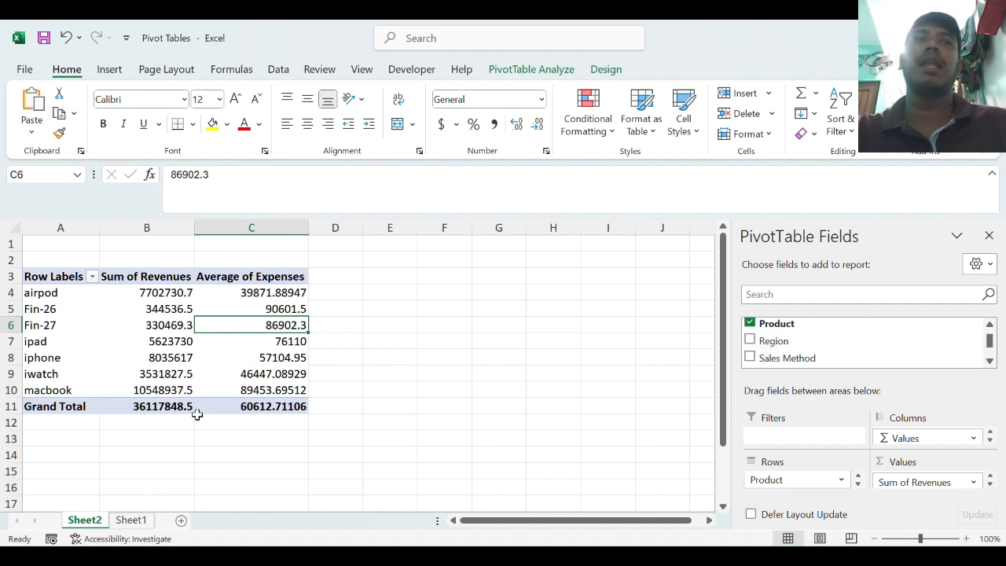
scroll(774, 344, "down", 2)
scroll(777, 348, "up", 3)
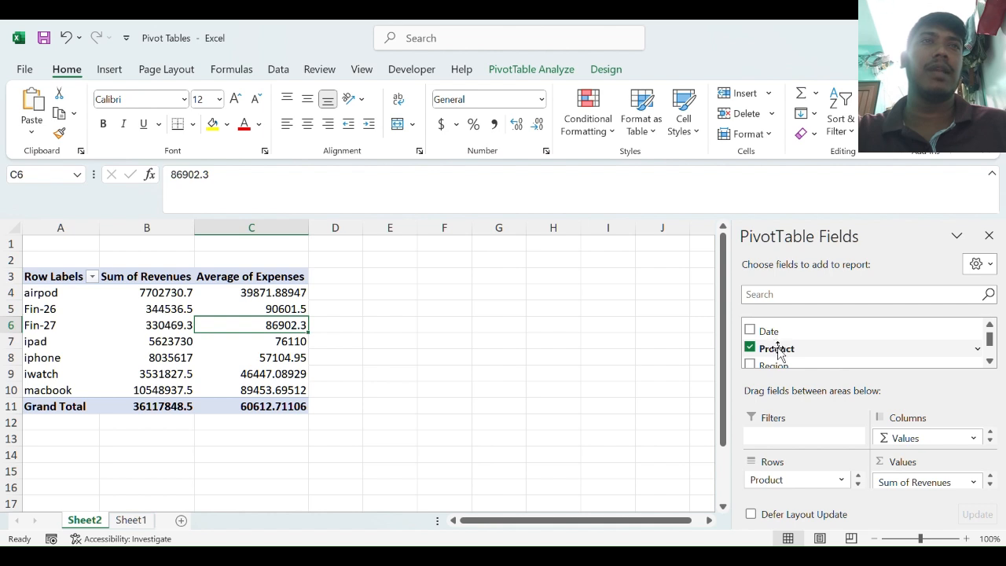
scroll(779, 352, "down", 1)
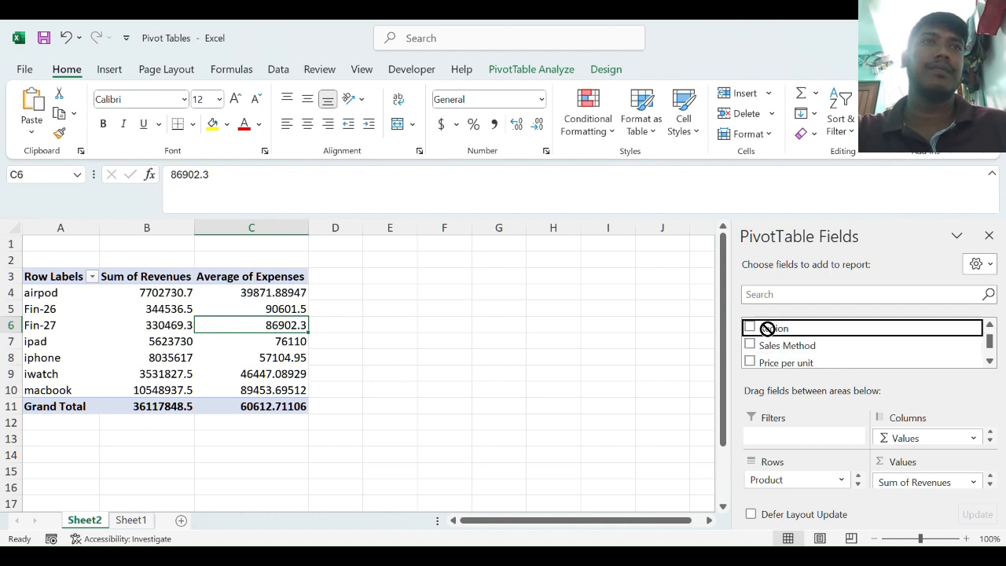
scroll(771, 332, "up", 2)
scroll(778, 342, "down", 1)
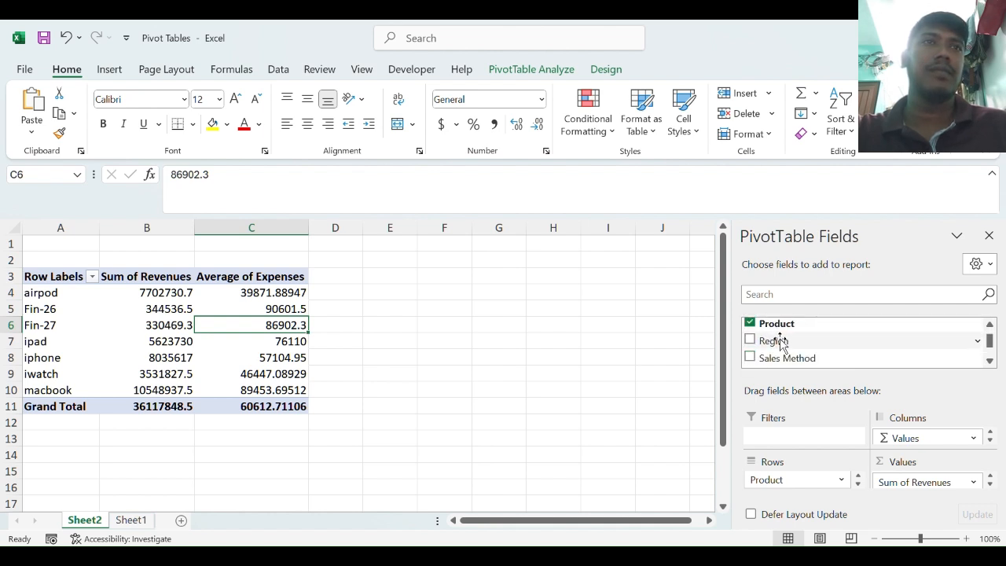
left_click(750, 340)
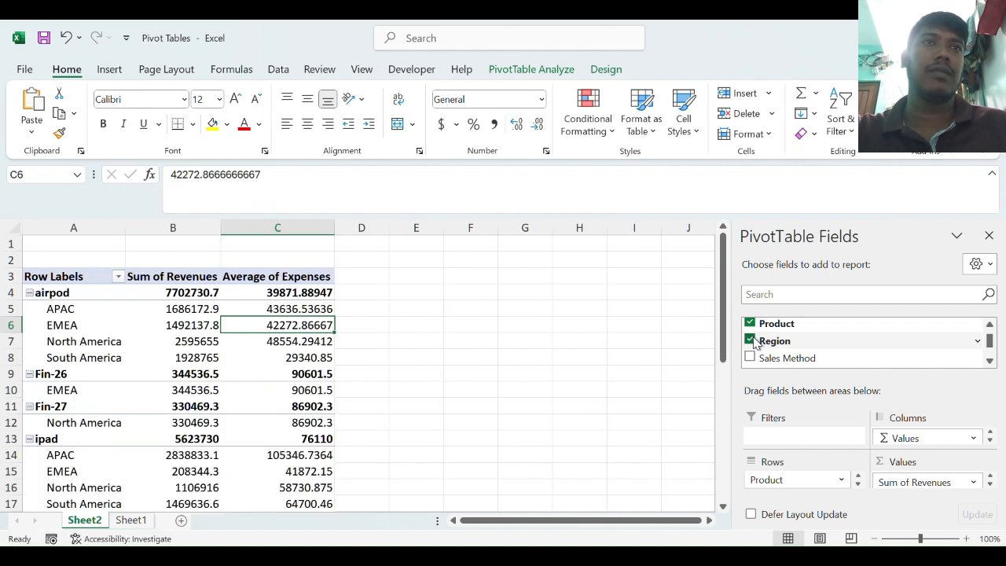
- Review the revenues and expenses by region under each product, down to the grand total
scroll(763, 350, "down", 2)
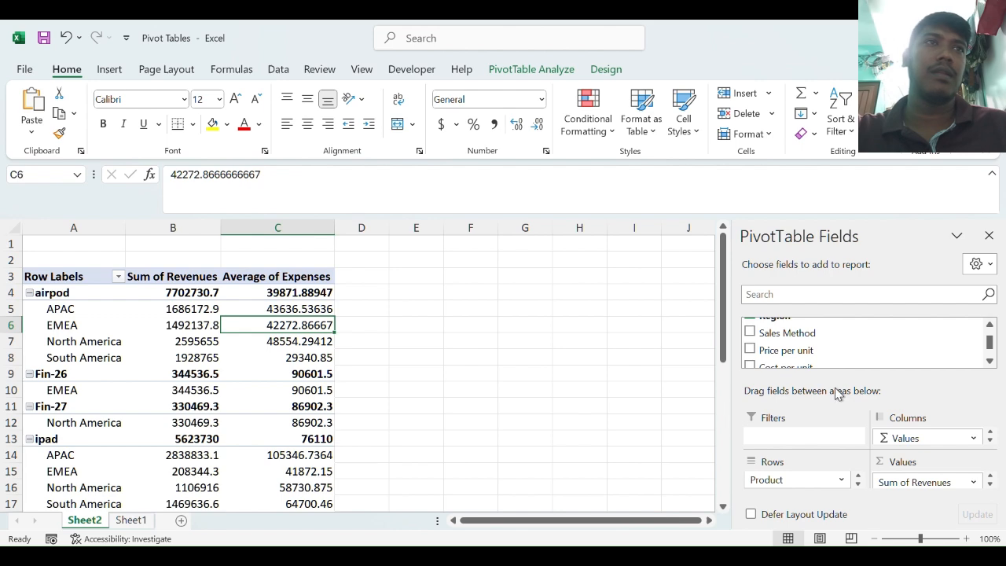
scroll(876, 332, "up", 2)
scroll(865, 337, "down", 1)
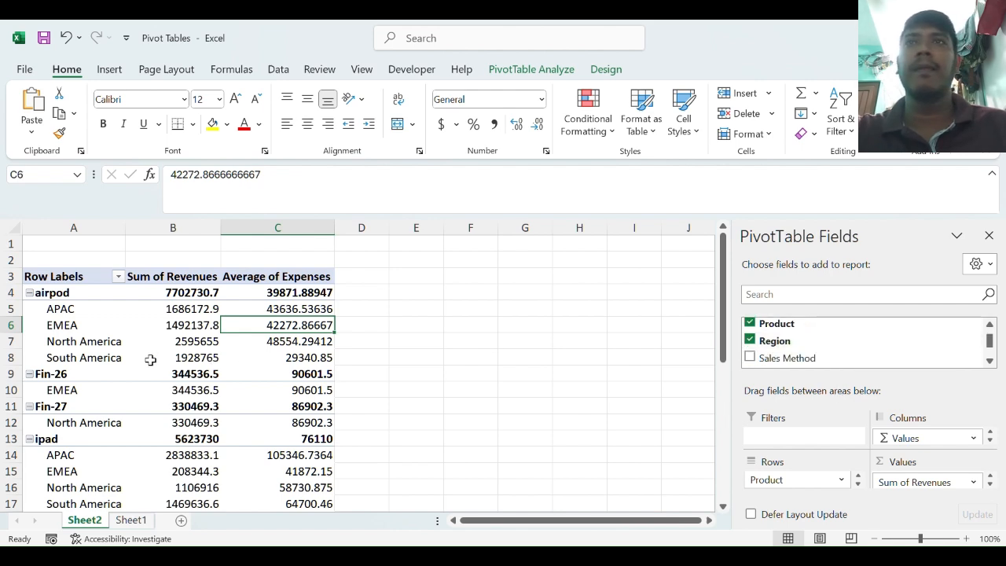
scroll(190, 361, "down", 4)
scroll(87, 472, "down", 2)
scroll(89, 456, "up", 1)
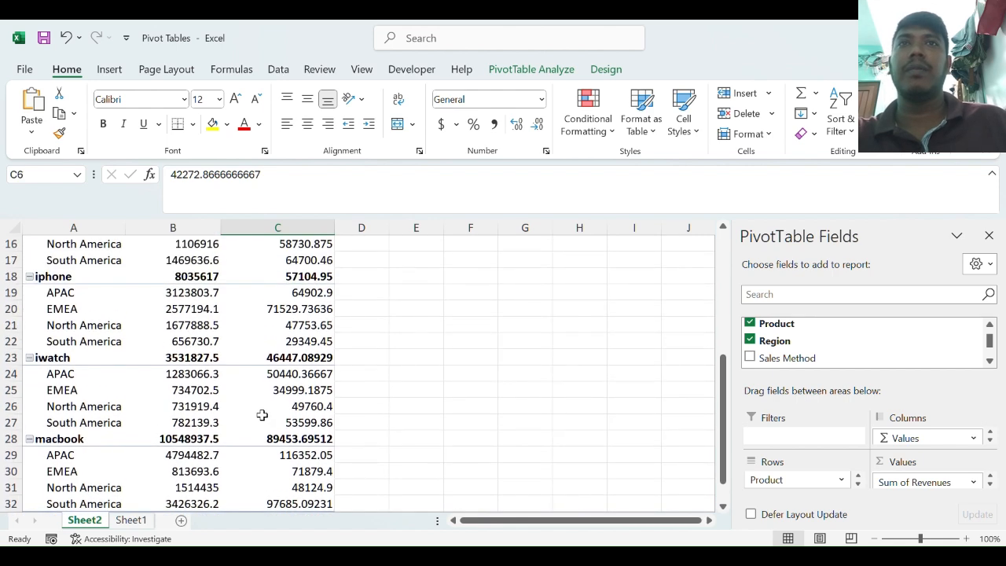
scroll(218, 407, "up", 3)
scroll(135, 335, "up", 2)
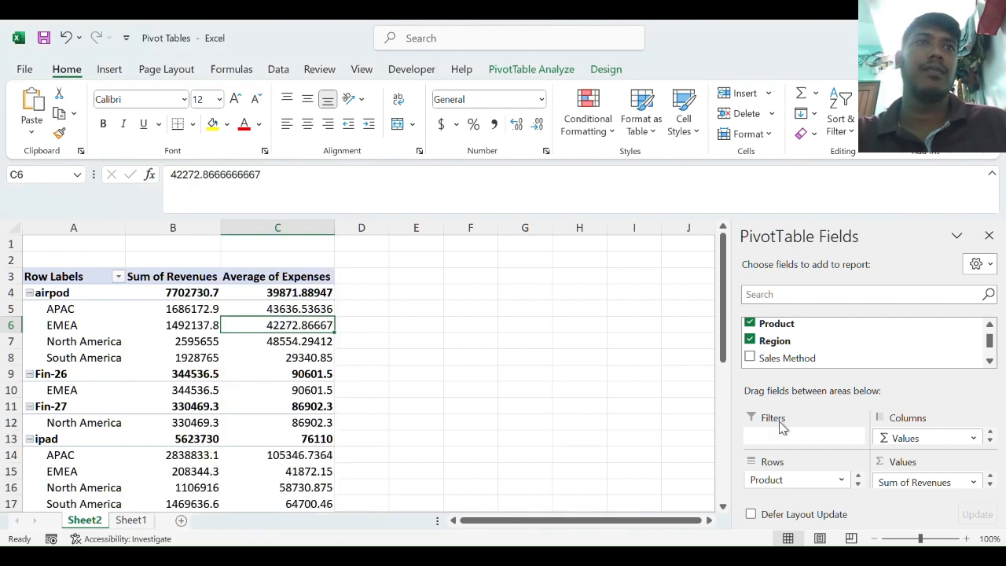
scroll(794, 358, "up", 1)
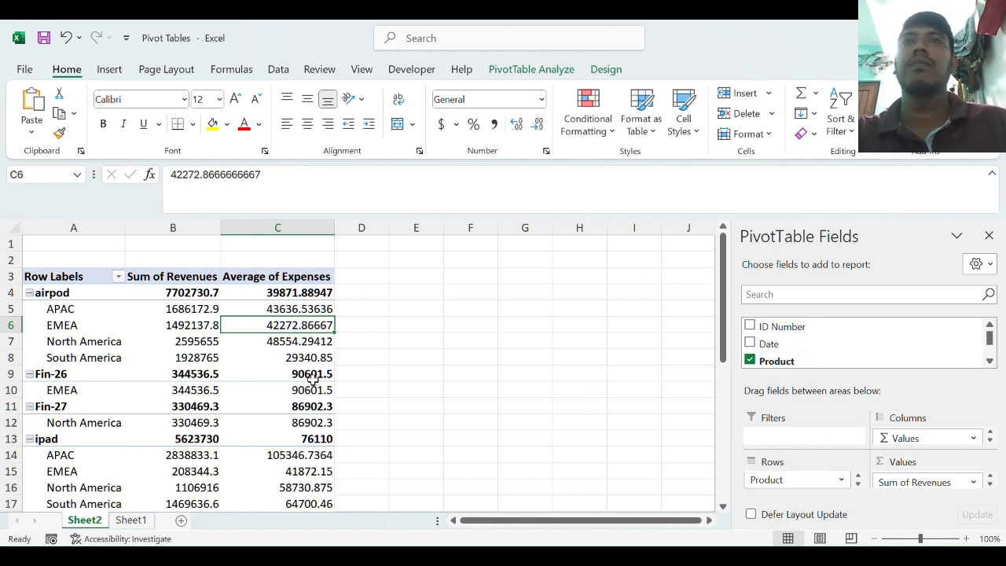
scroll(335, 378, "down", 4)
scroll(367, 398, "up", 4)
scroll(368, 396, "down", 9)
scroll(254, 359, "up", 3)
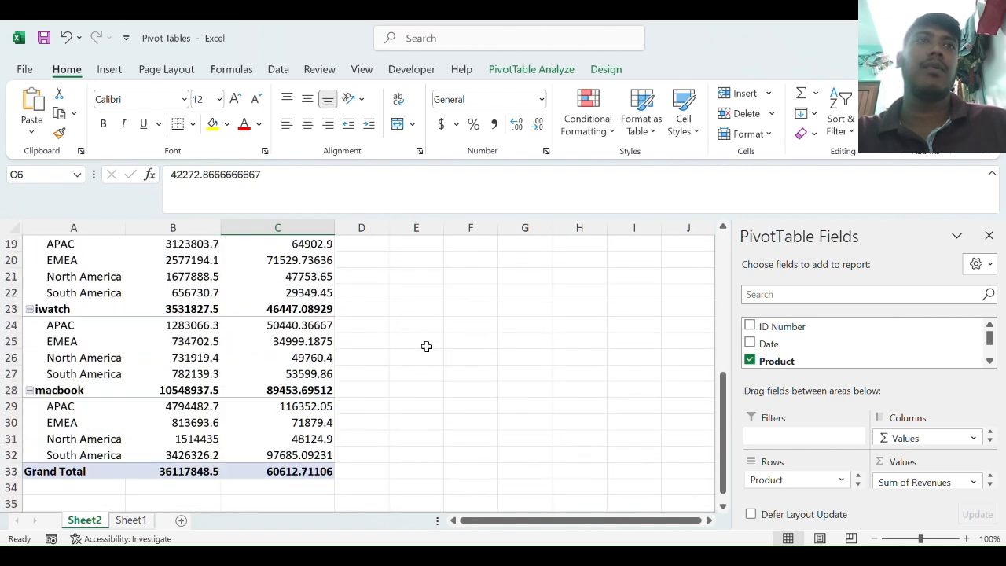
scroll(426, 346, "up", 2)
scroll(228, 294, "up", 3)
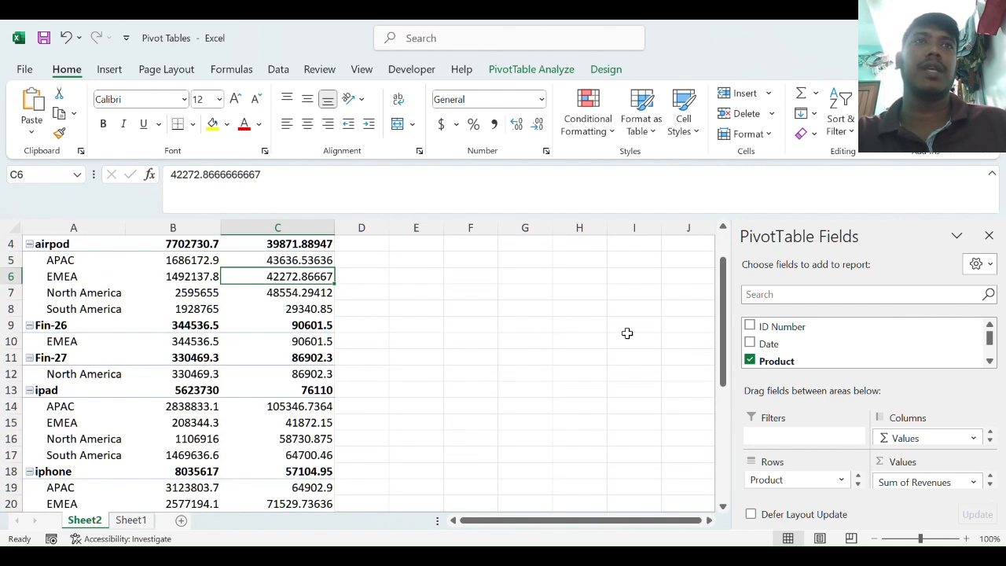
- Add the Date field as a report filter and limit the PivotTable to 1/13/2022
right_click(751, 348)
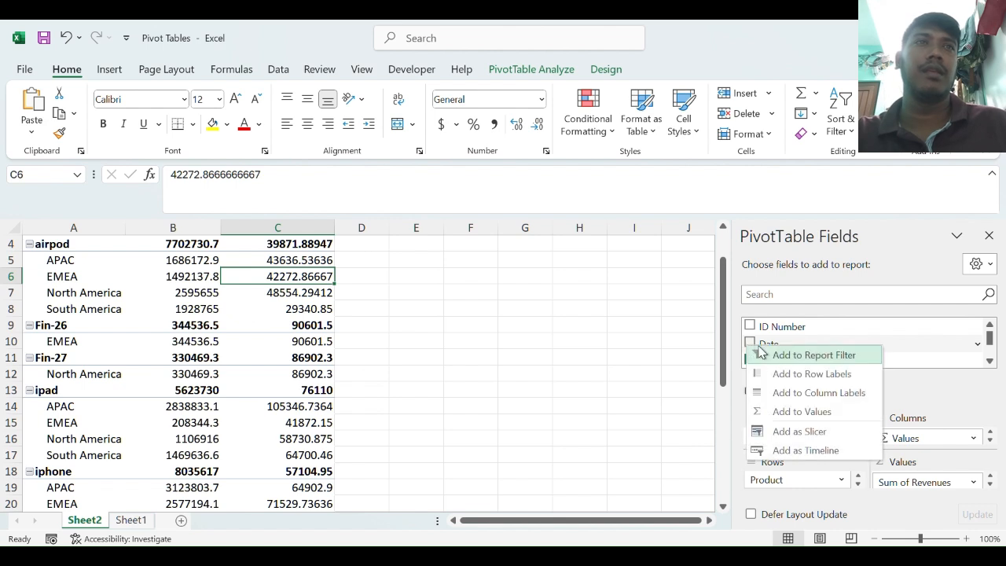
left_click(779, 356)
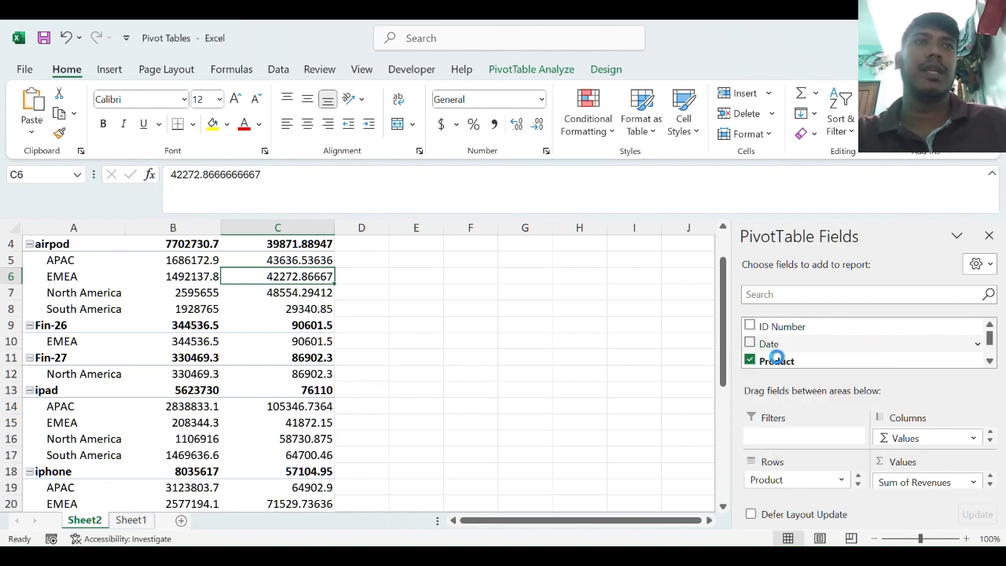
scroll(162, 391, "up", 1)
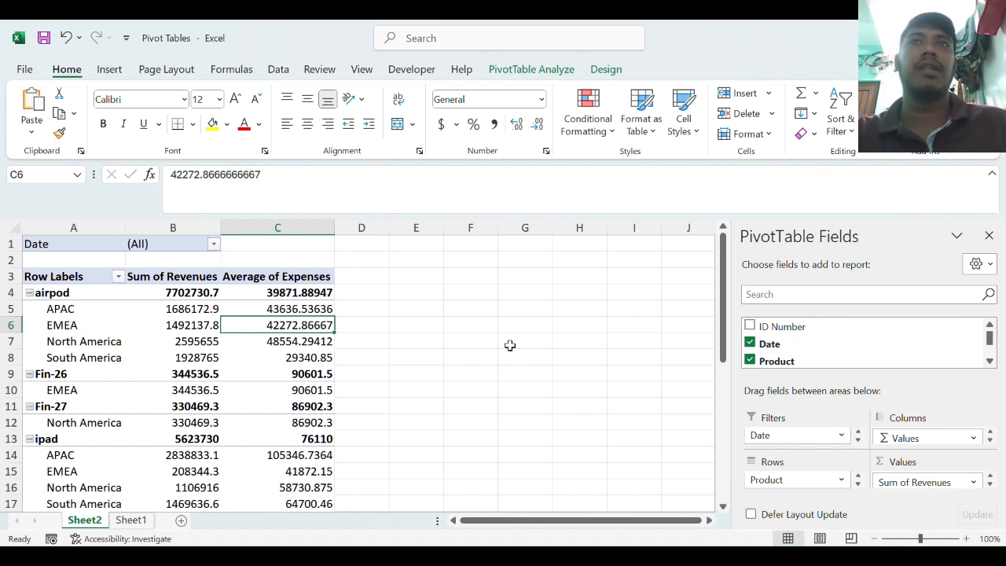
left_click(213, 246)
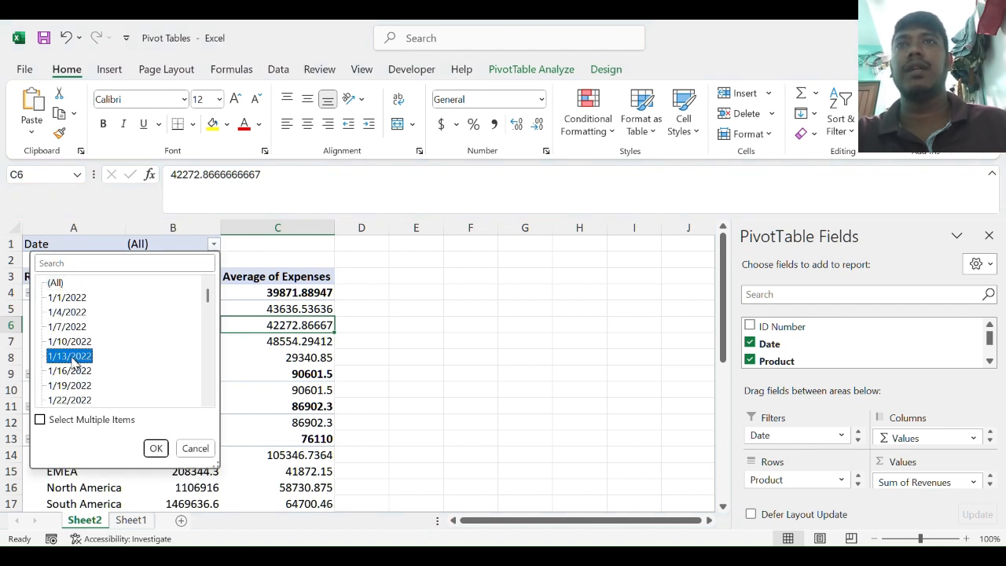
left_click(155, 448)
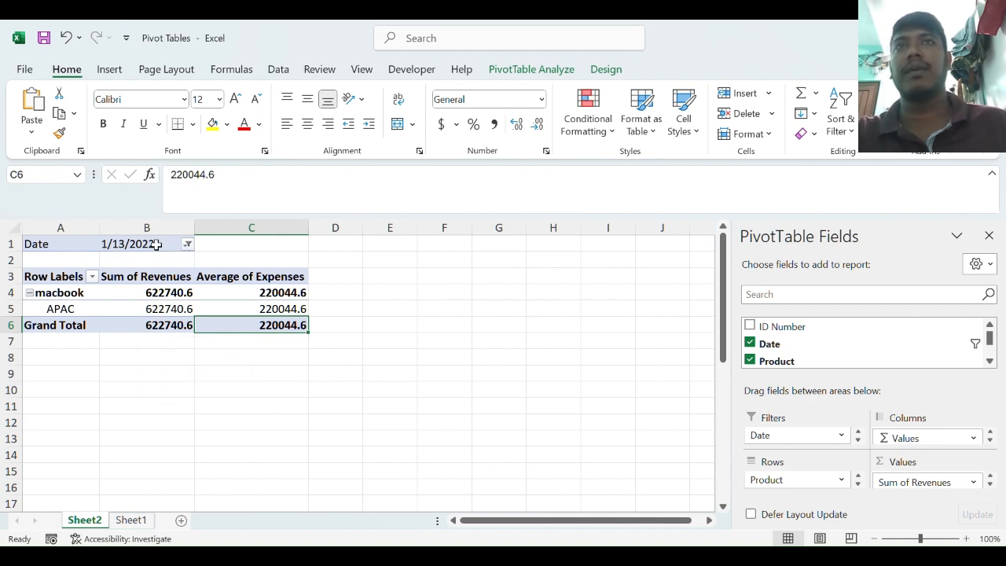
- Allow multiple items in the Date filter and also include 1/16/2022 and 1/19/2022
left_click(188, 245)
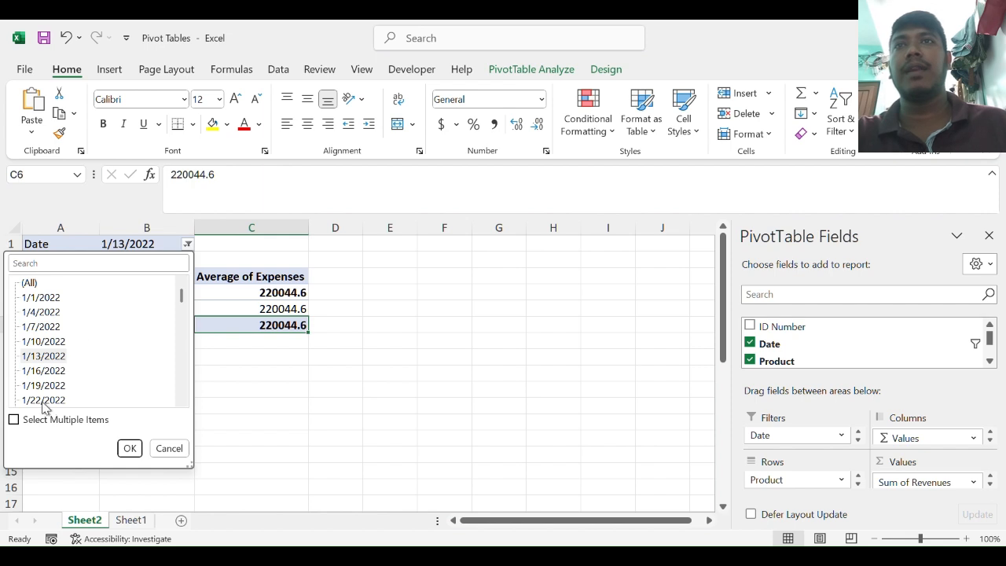
left_click(14, 420)
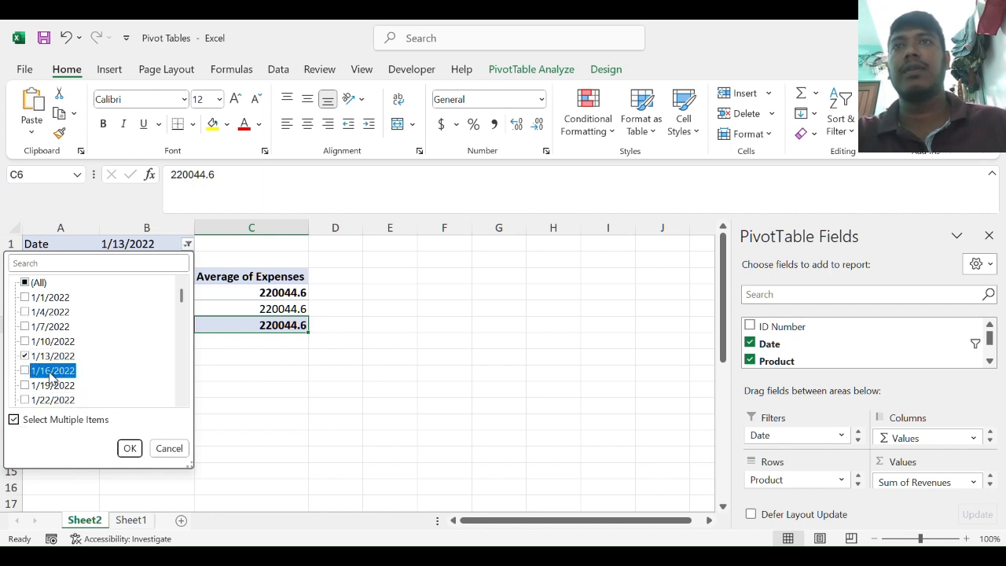
left_click(25, 371)
left_click(130, 448)
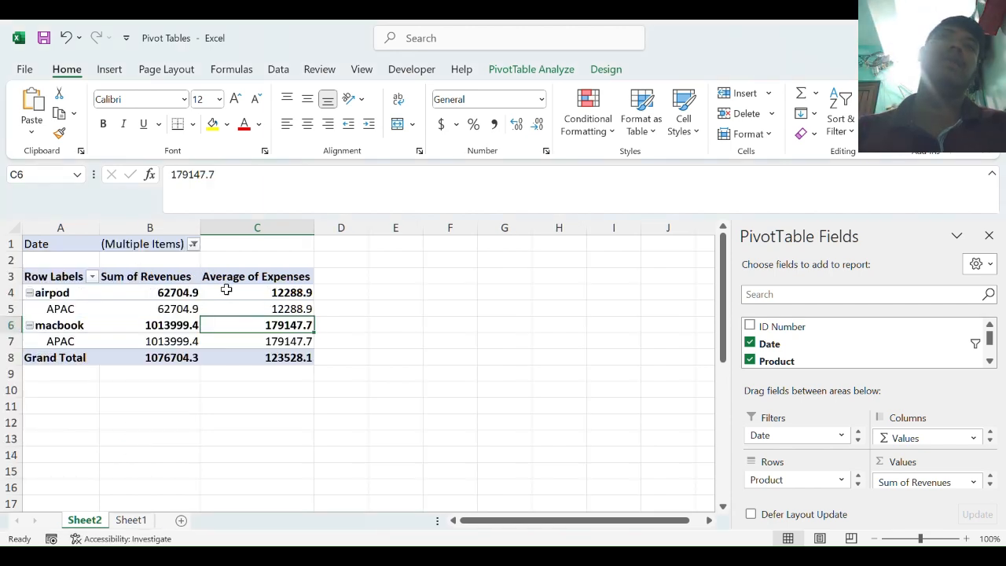
mouse_move(227, 291)
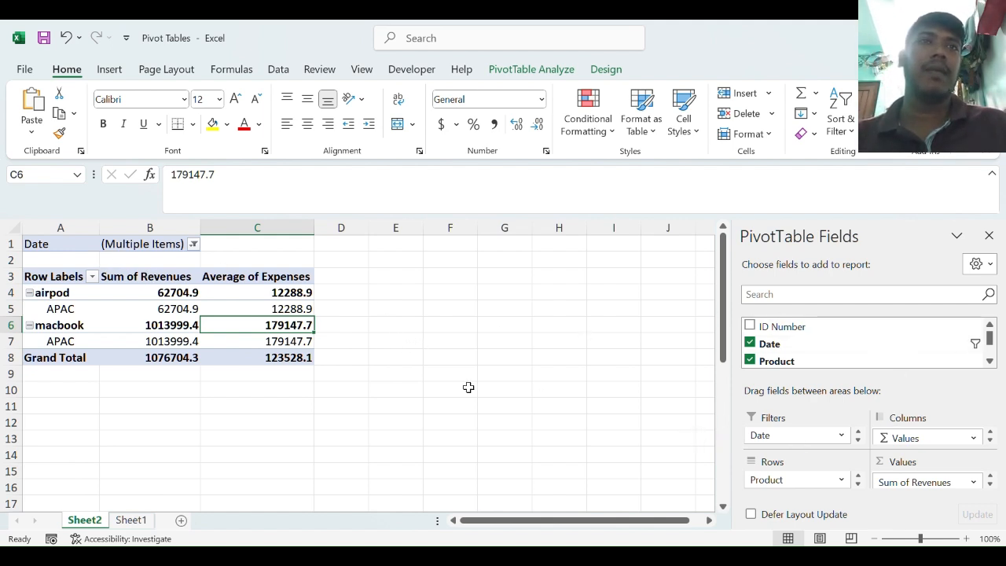
- Move the Region field to the report filters and limit the PivotTable to North America
scroll(794, 342, "down", 1)
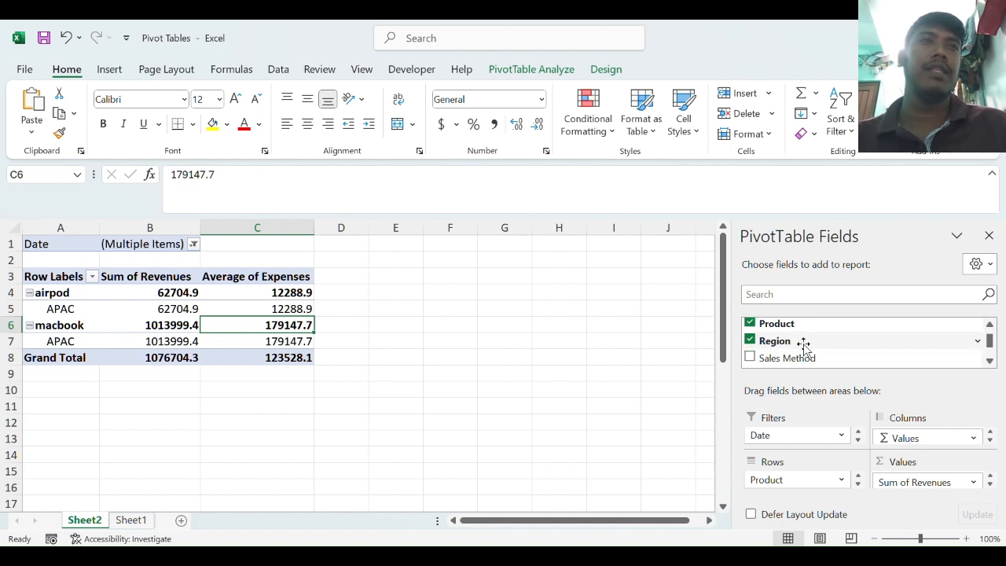
right_click(791, 344)
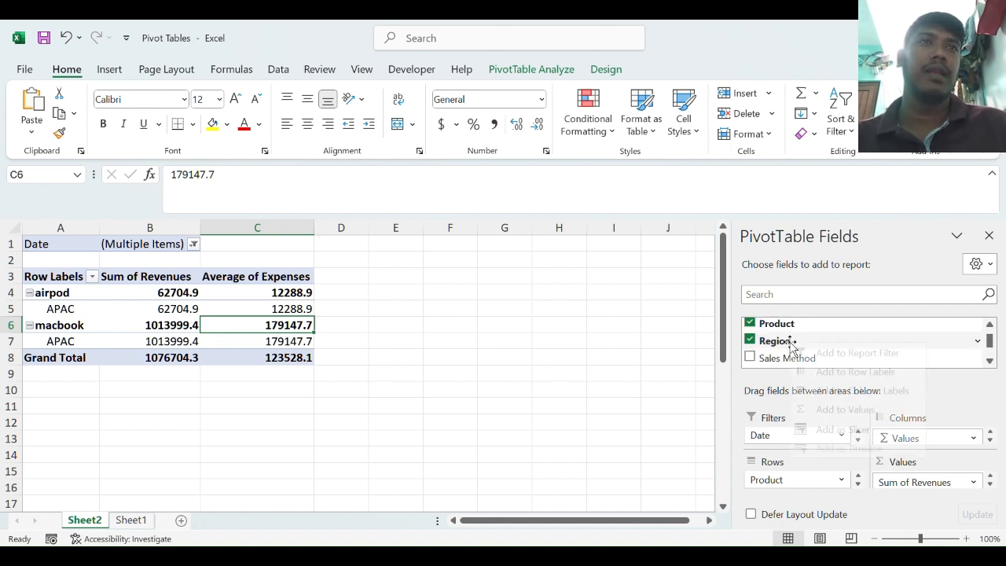
left_click(810, 353)
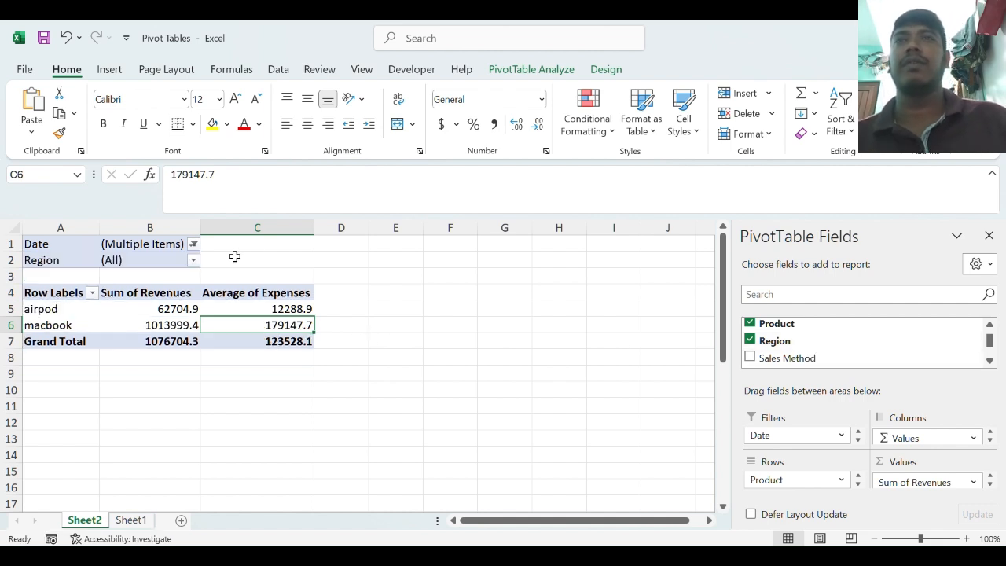
left_click(192, 262)
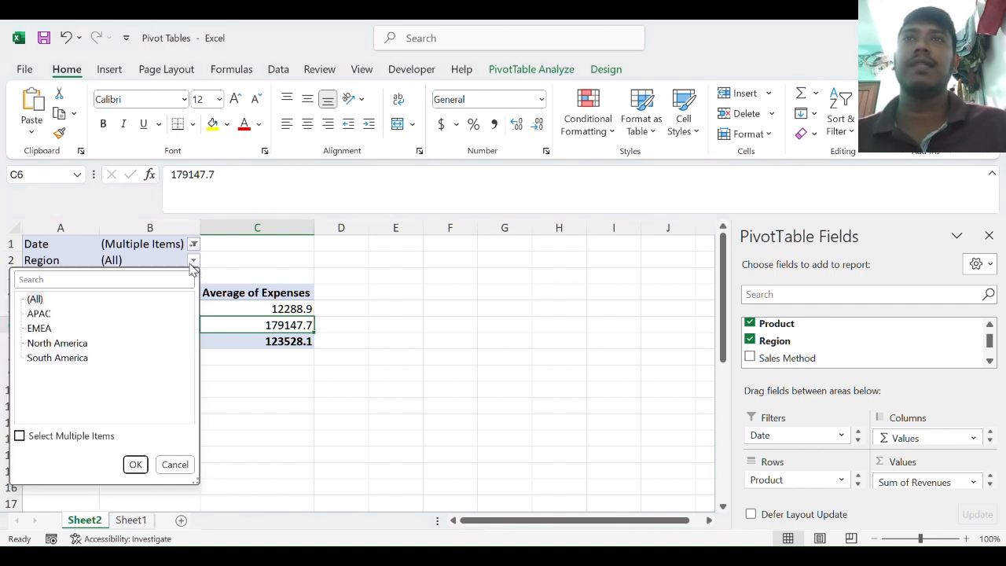
left_click(60, 349)
left_click(140, 469)
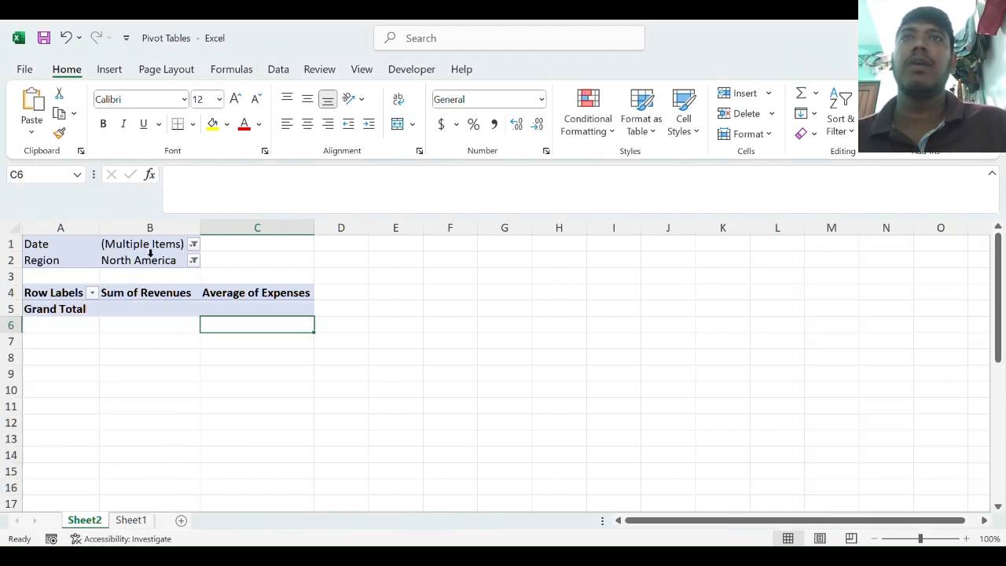
- Include 1/1/2022 among the dates selected in the PivotTable's Date filter
left_click(193, 245)
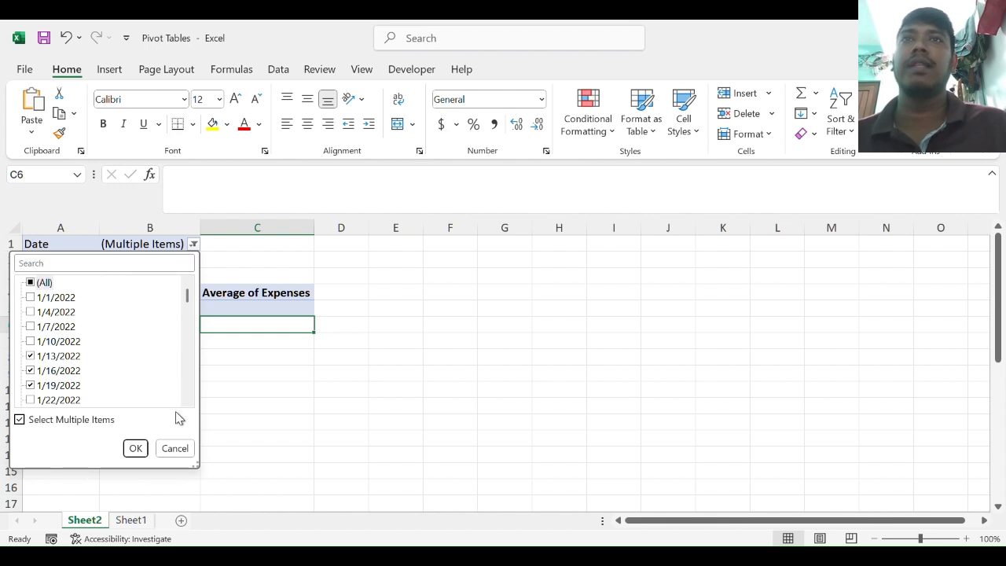
left_click(31, 297)
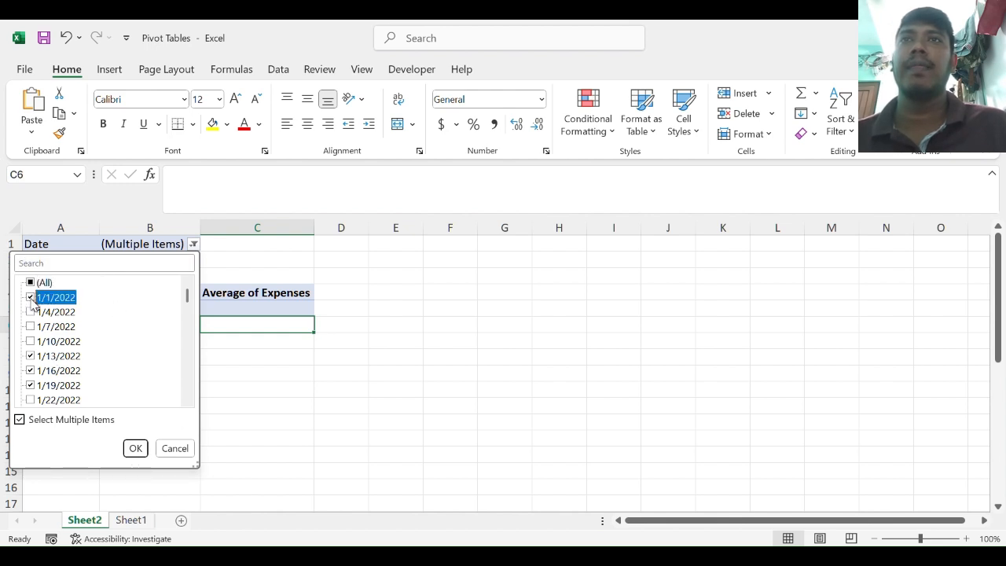
left_click(134, 449)
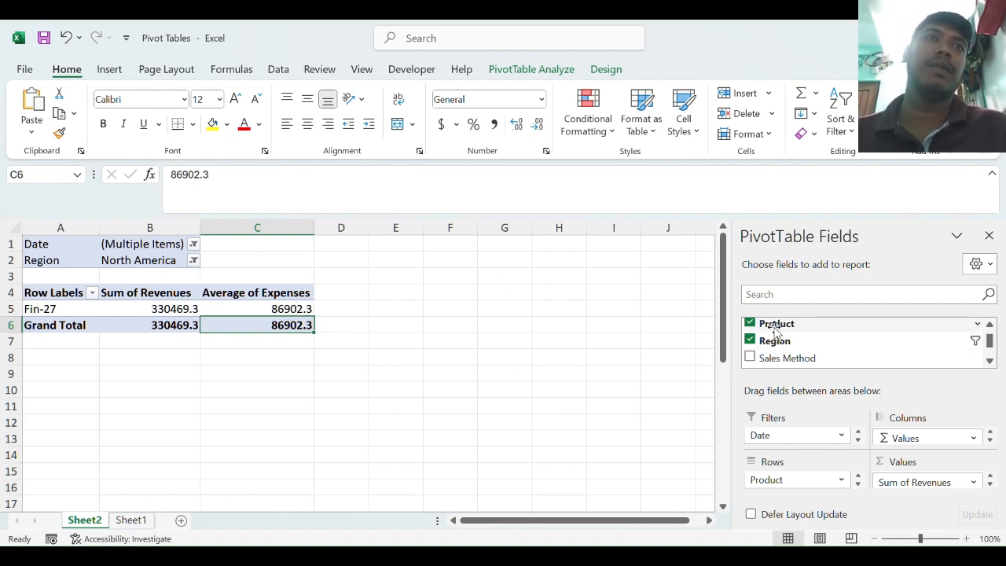
- Add the Price per unit field to the PivotTable as a third, summed value
scroll(760, 336, "down", 2)
scroll(788, 360, "up", 3)
scroll(794, 360, "down", 5)
scroll(797, 360, "up", 4)
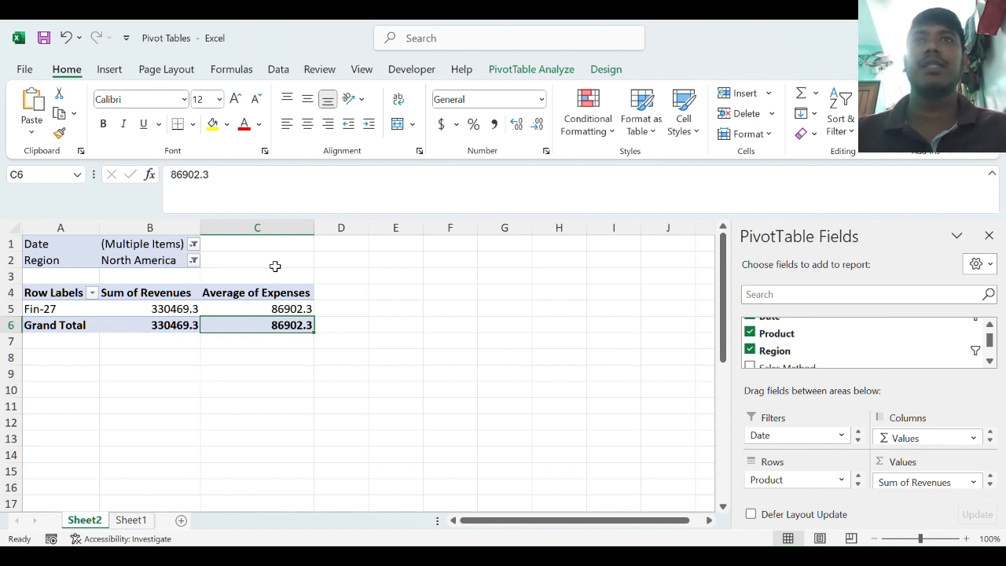
scroll(802, 338, "down", 3)
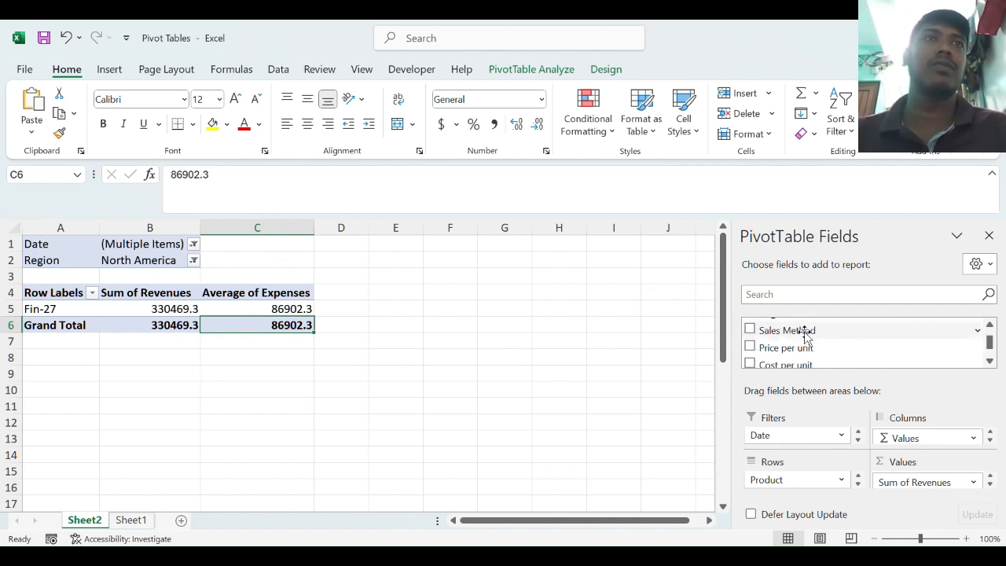
scroll(800, 342, "up", 2)
scroll(798, 342, "down", 1)
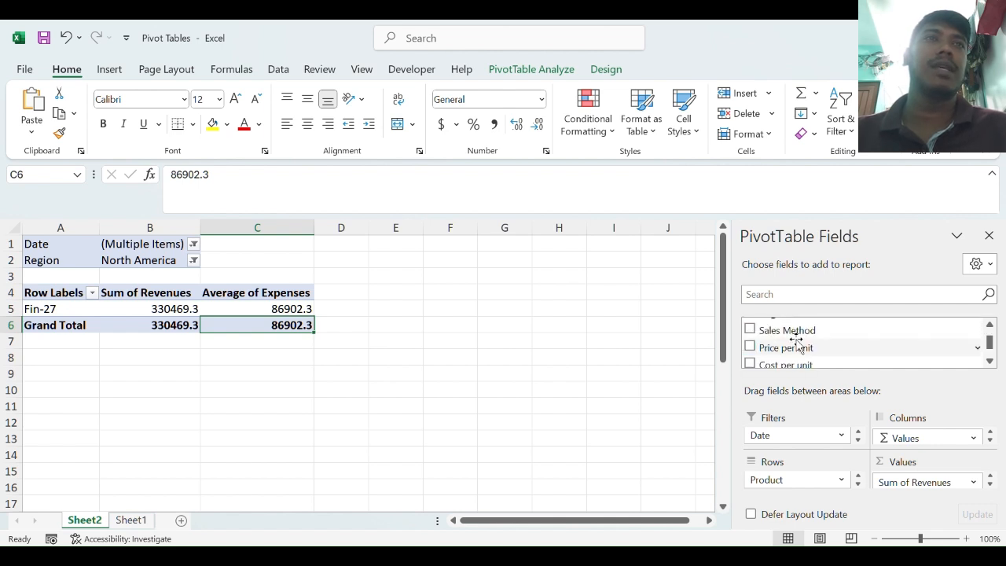
left_click(751, 347)
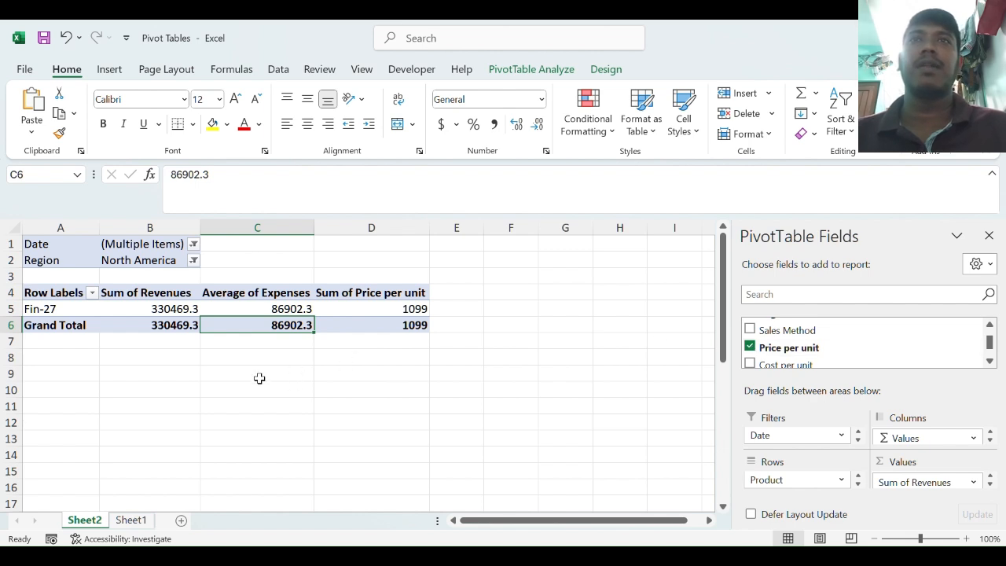
left_click(437, 376)
left_click(467, 308)
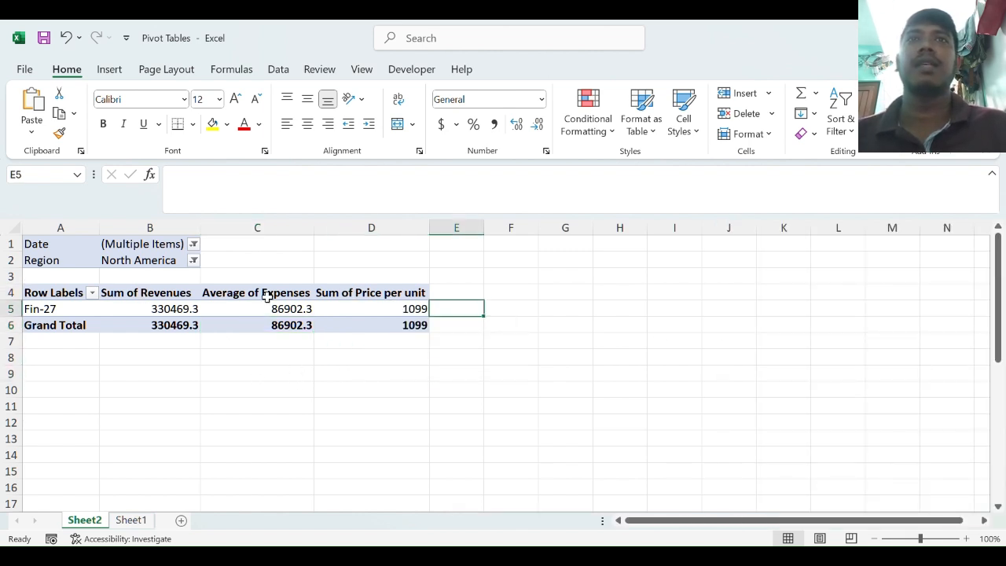
- Summarize the PivotTable's Price per unit values by Average
right_click(386, 308)
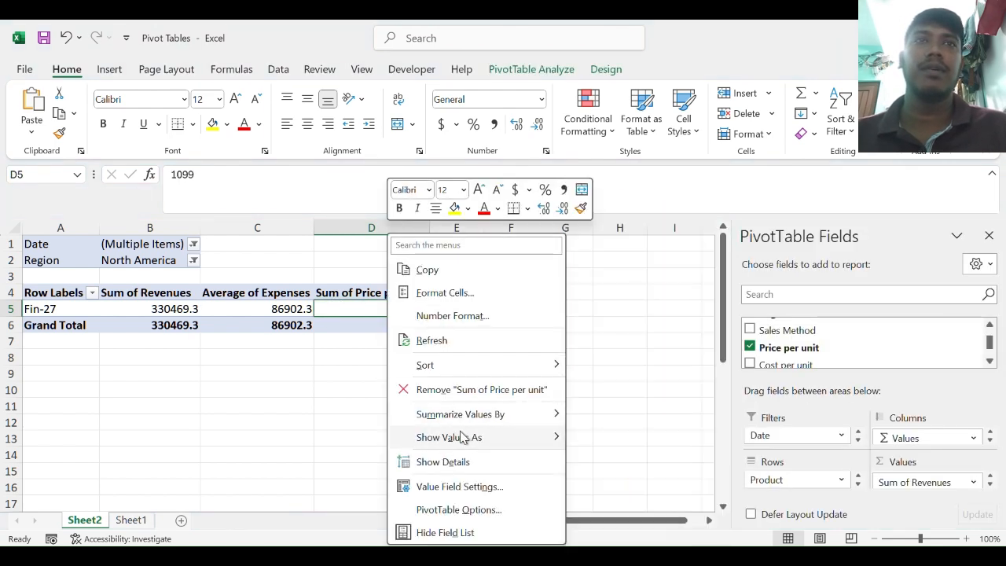
mouse_move(503, 416)
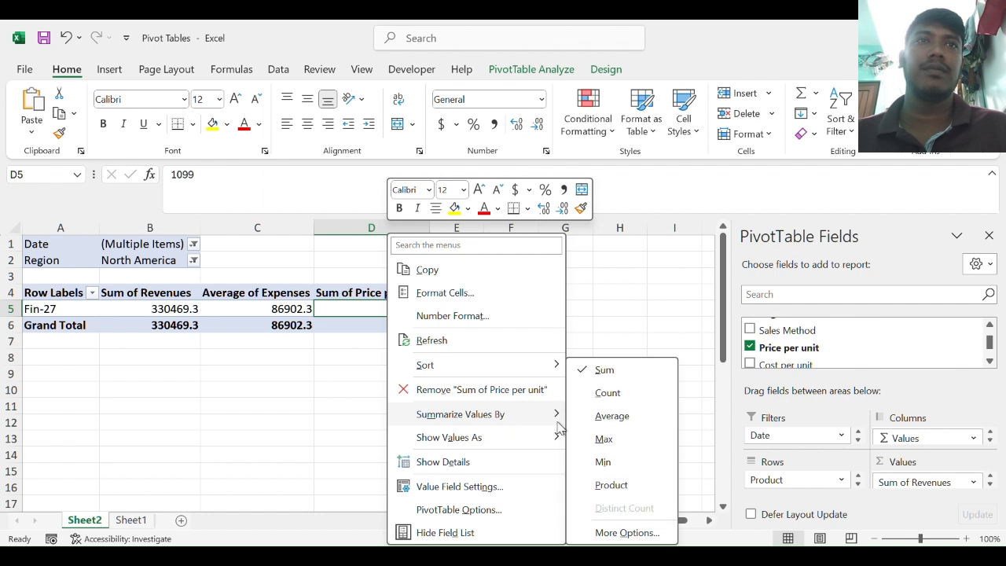
left_click(632, 423)
left_click(530, 372)
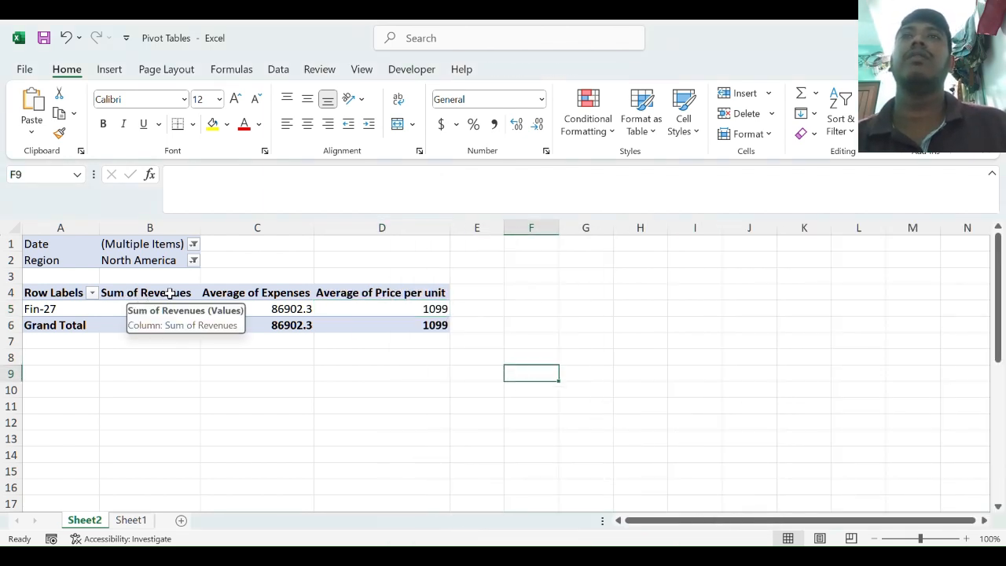
- Include 2/6/2022 among the dates selected in the PivotTable's Date filter
left_click(193, 244)
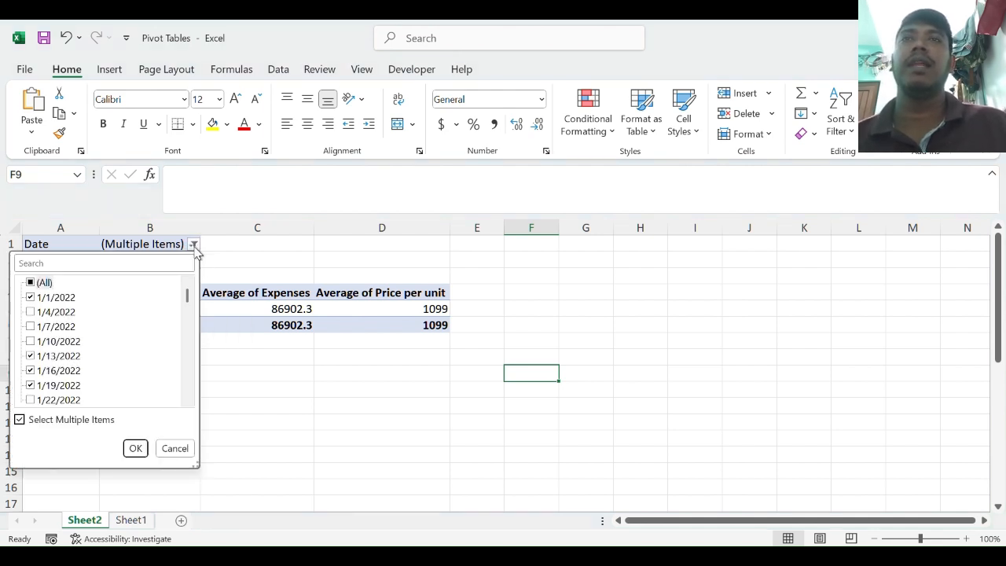
scroll(61, 370, "down", 2)
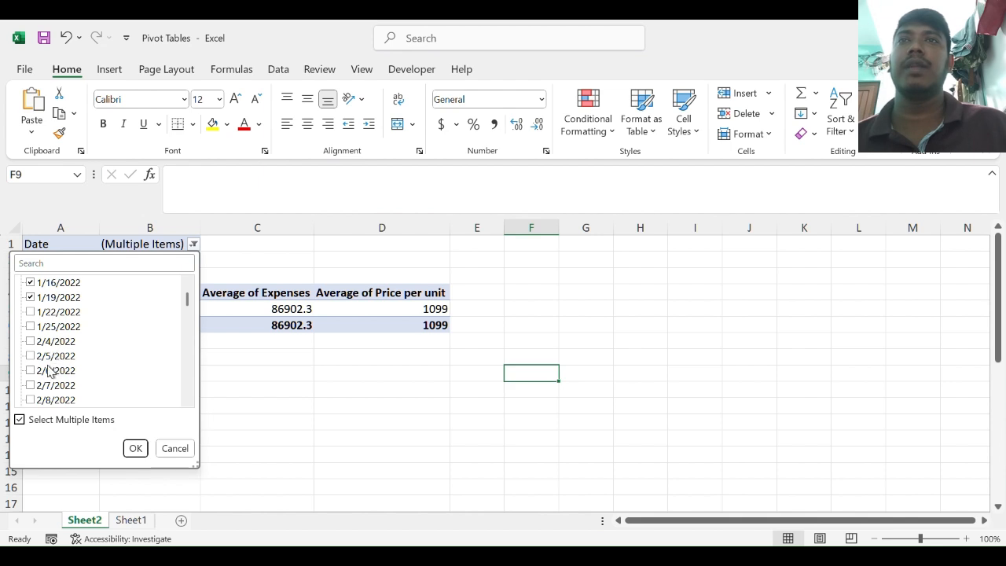
left_click(52, 371)
left_click(133, 449)
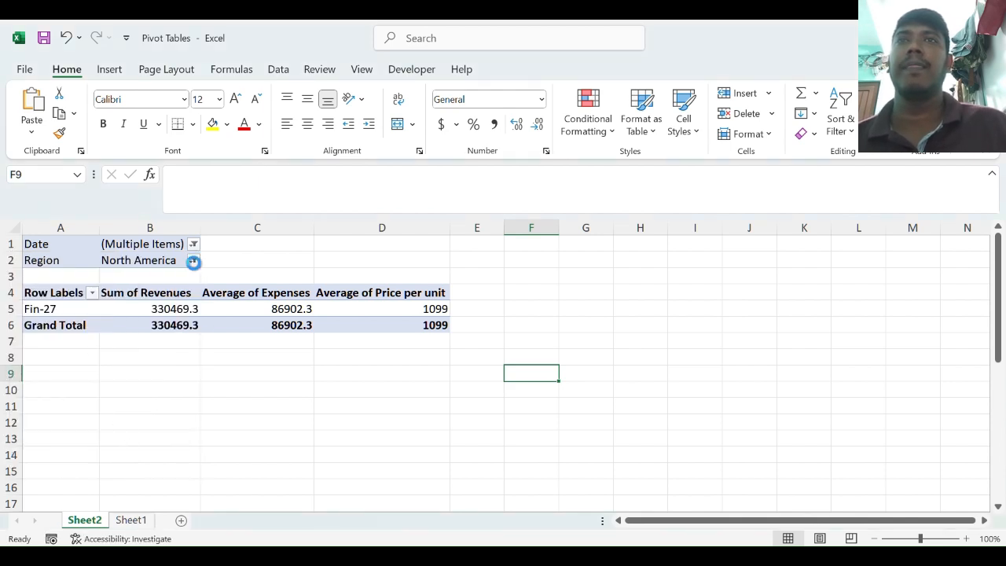
- Switch the PivotTable's Region filter to South America
left_click(193, 260)
left_click(59, 358)
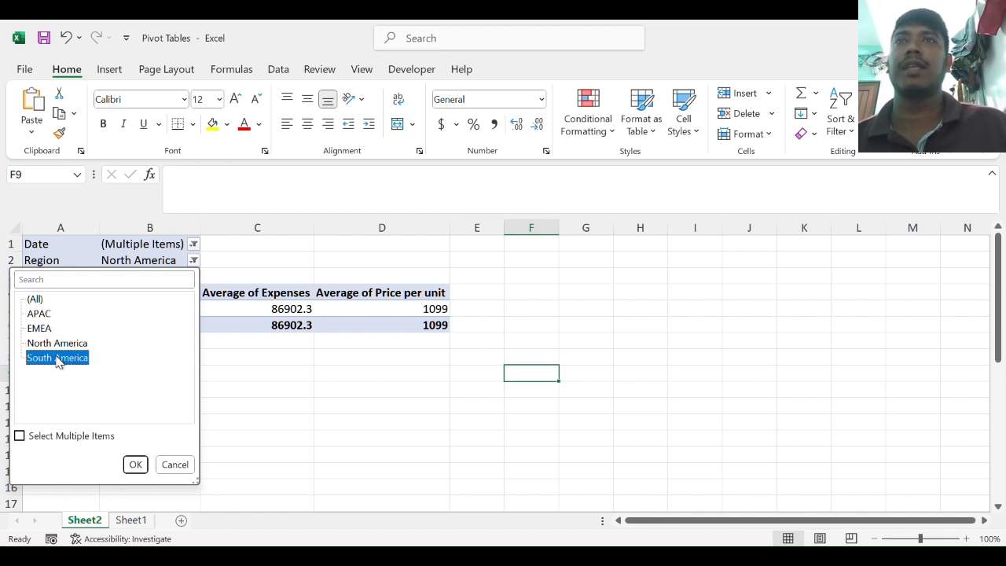
left_click(134, 465)
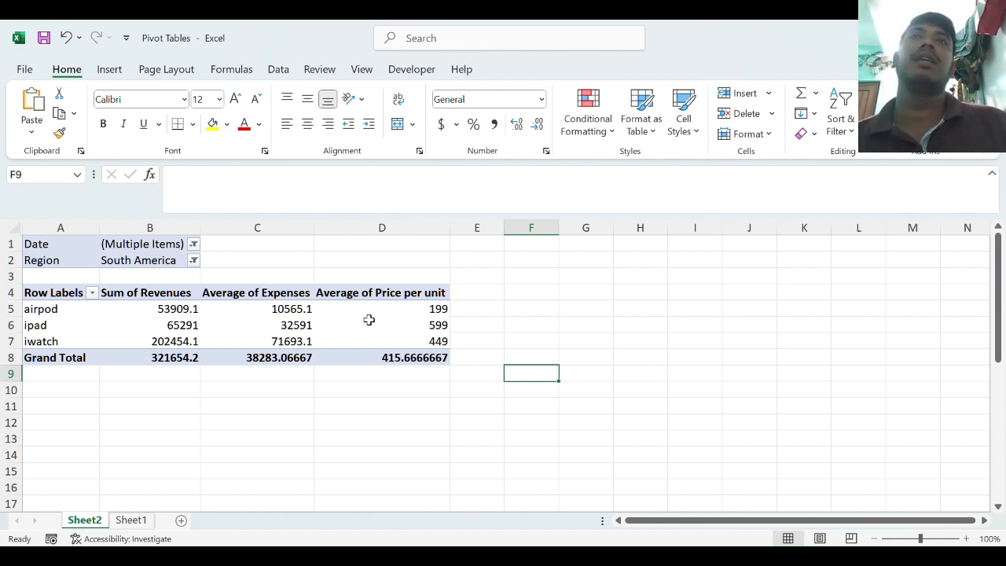
- Set the PivotTable's Region filter to (All) so that every region is included
left_click(193, 261)
left_click(33, 299)
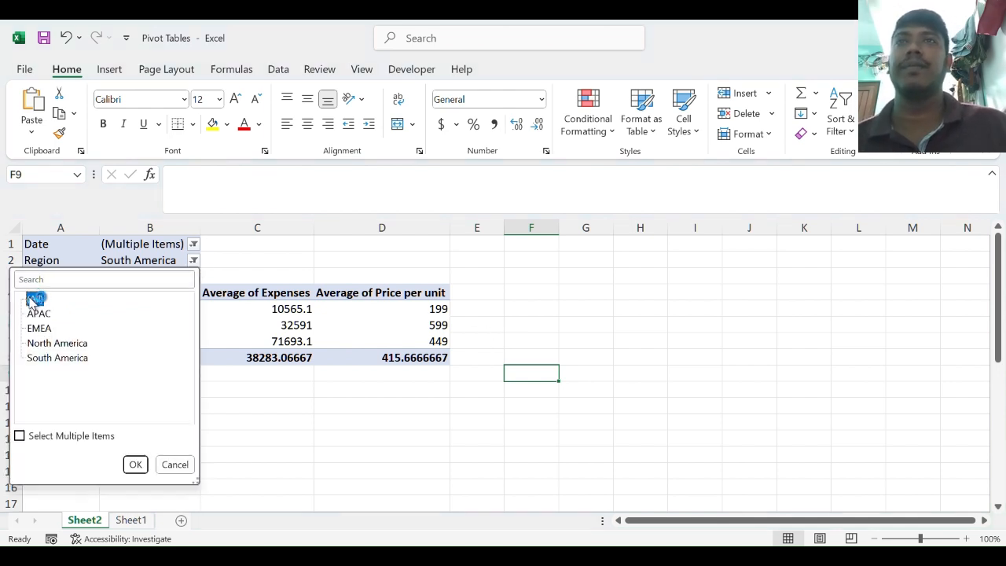
left_click(141, 466)
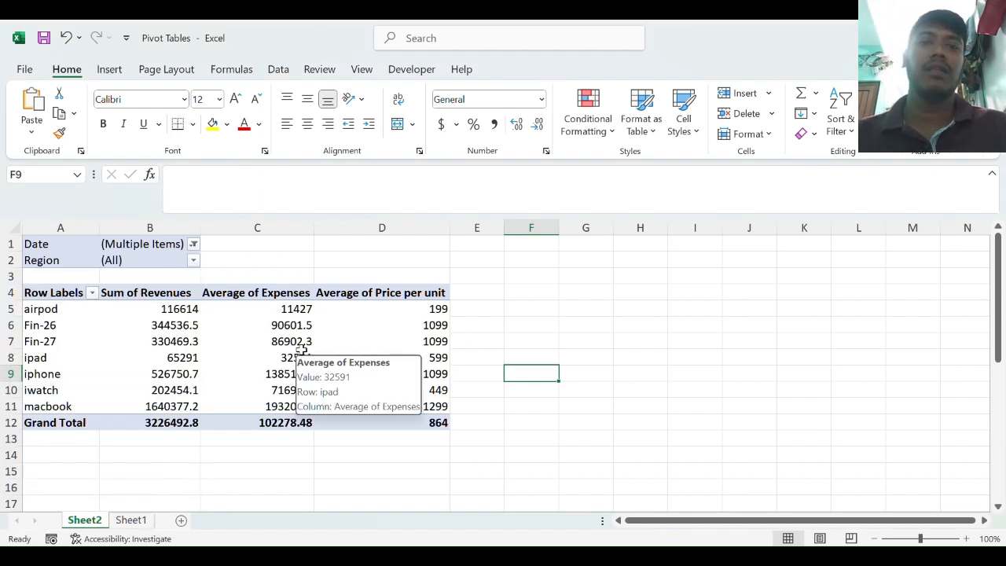
scroll(301, 291, "down", 4)
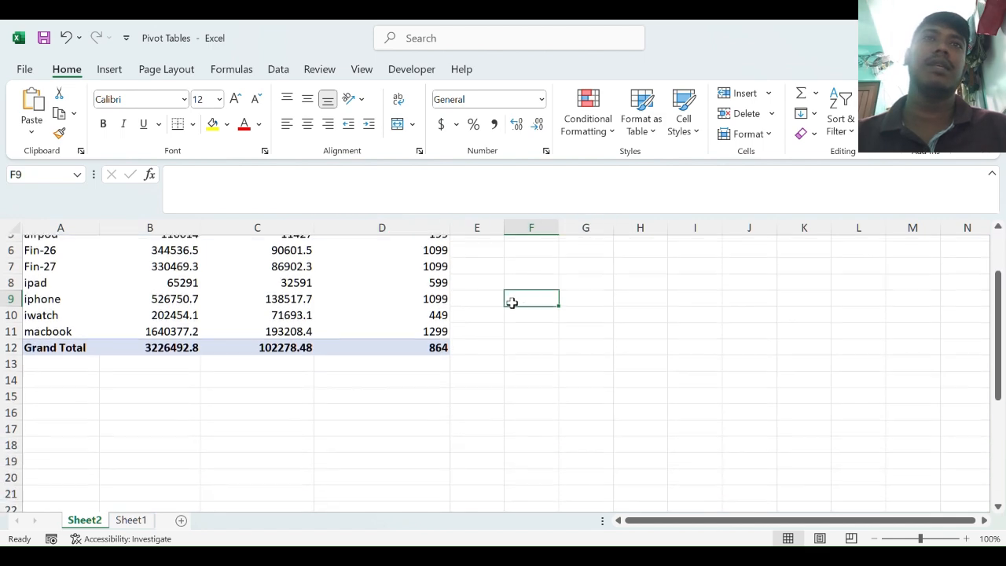
scroll(304, 291, "up", 4)
scroll(339, 301, "down", 6)
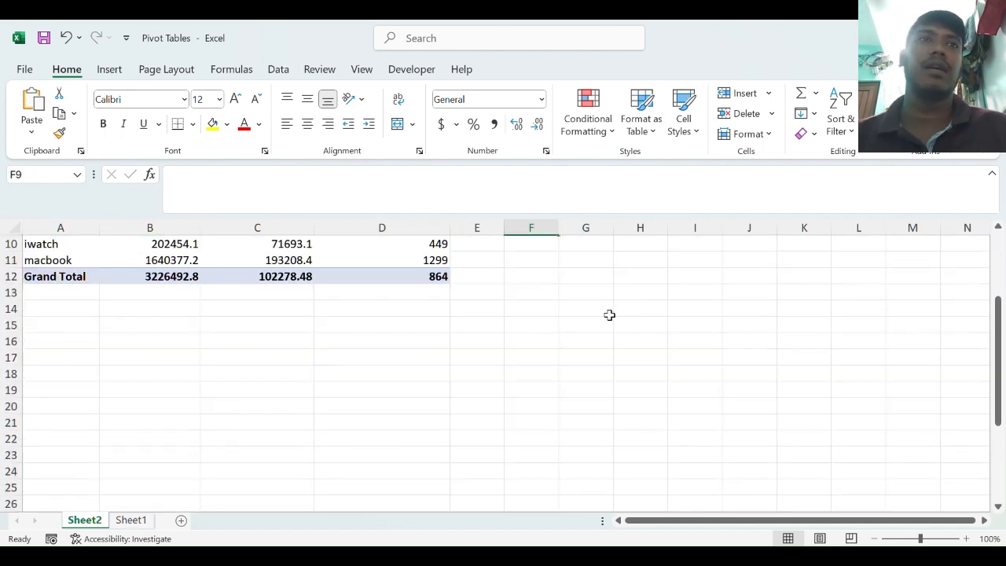
scroll(252, 301, "up", 6)
mouse_move(290, 308)
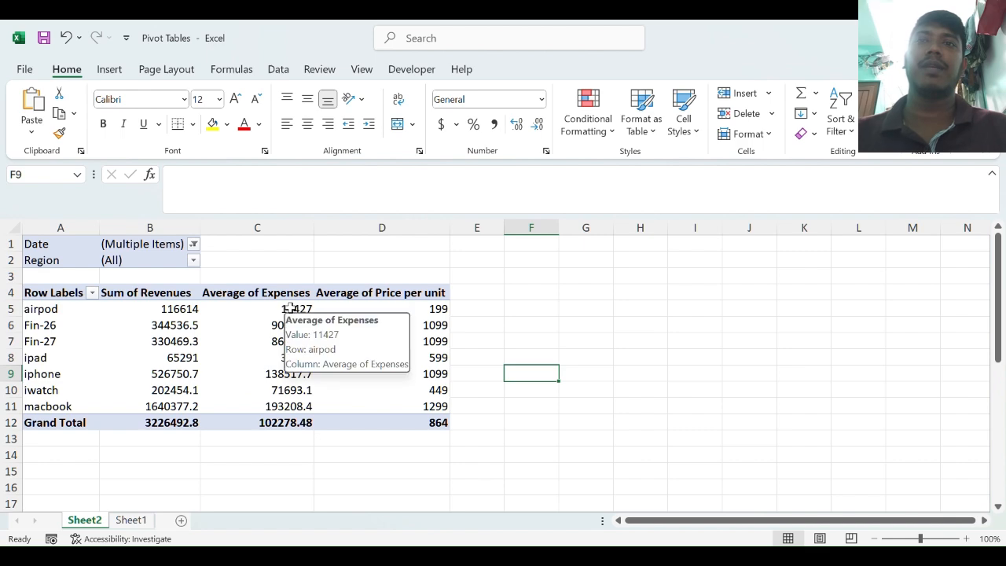